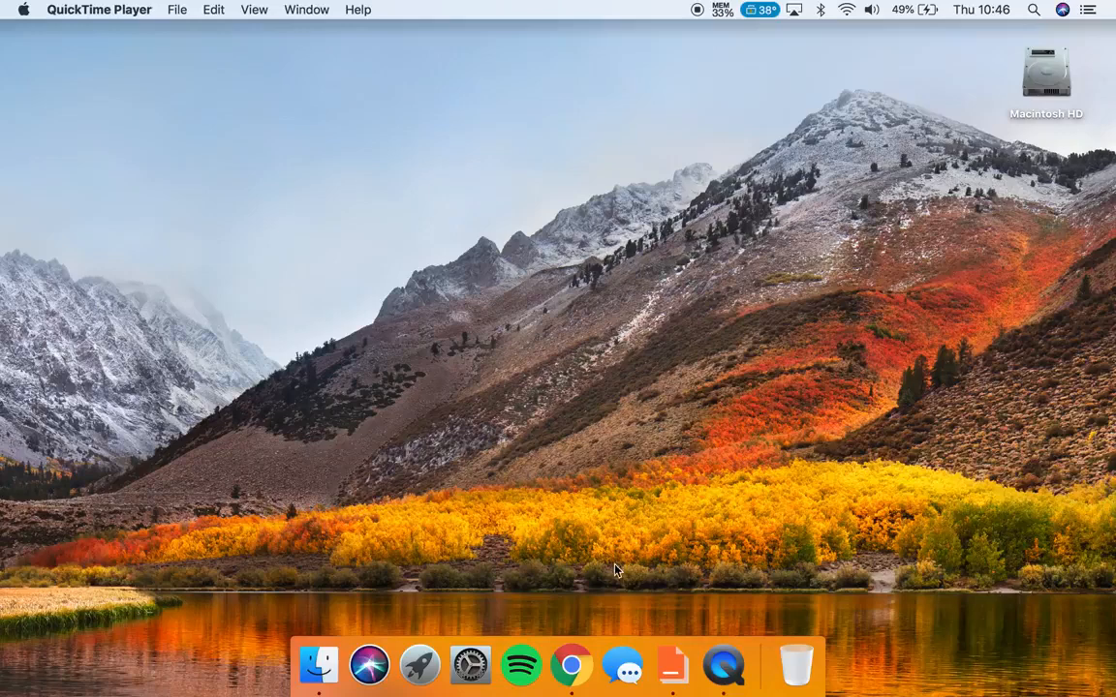
- Open easel.inventables.com in Chrome and create a new project
click(571, 666)
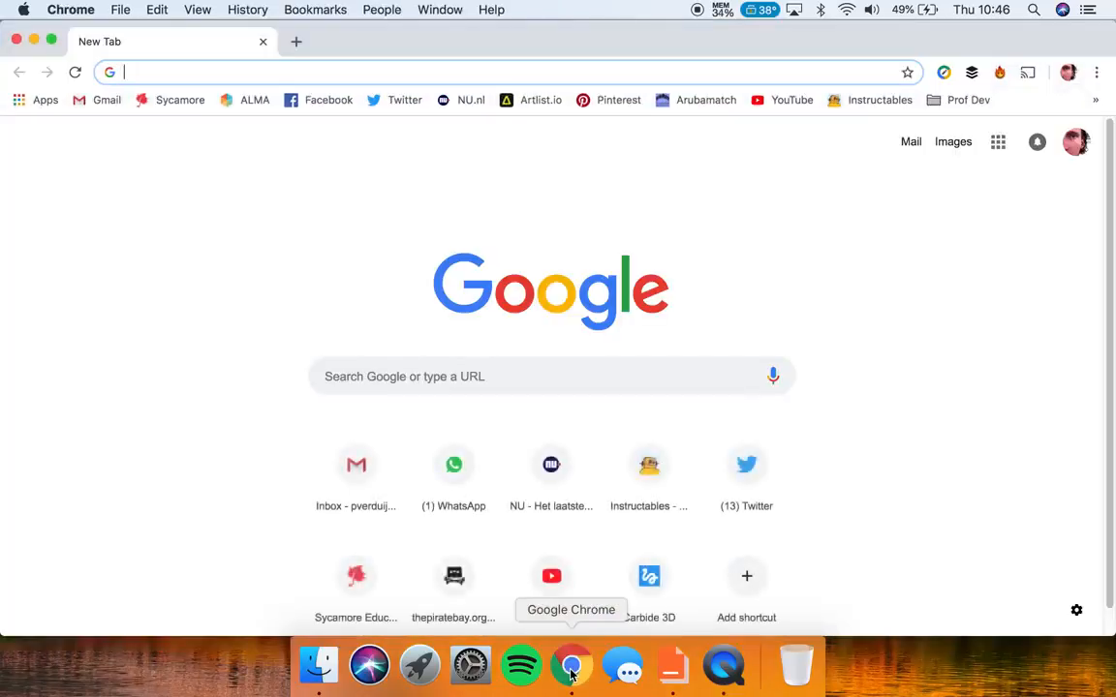
text(eas)
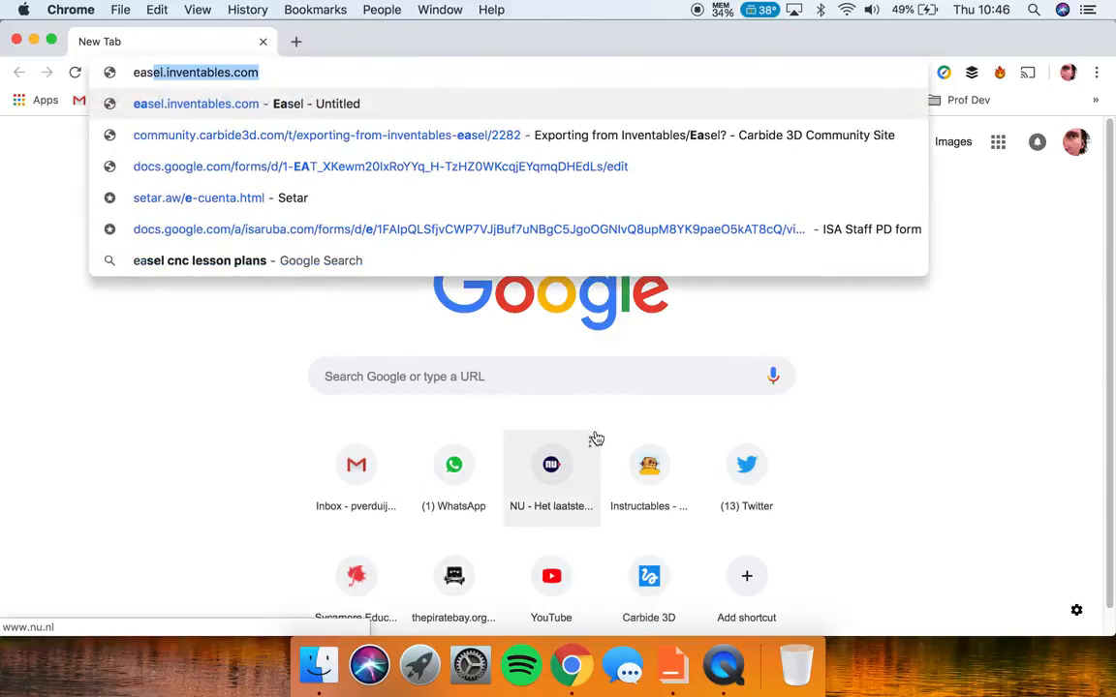
text(el.)
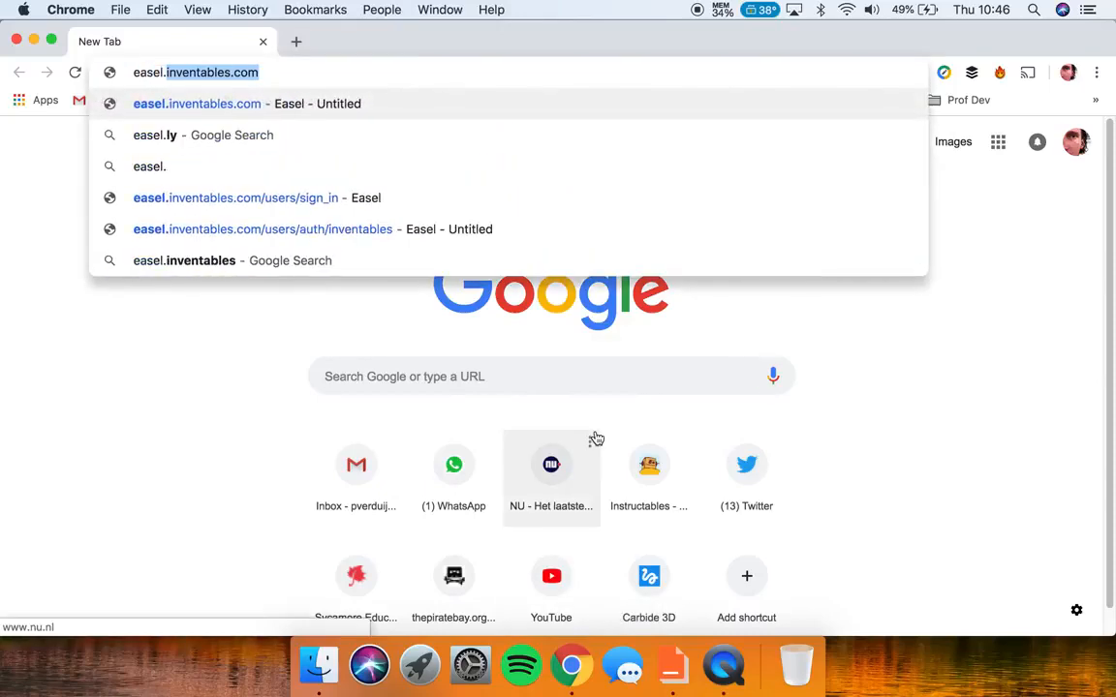
key(Return)
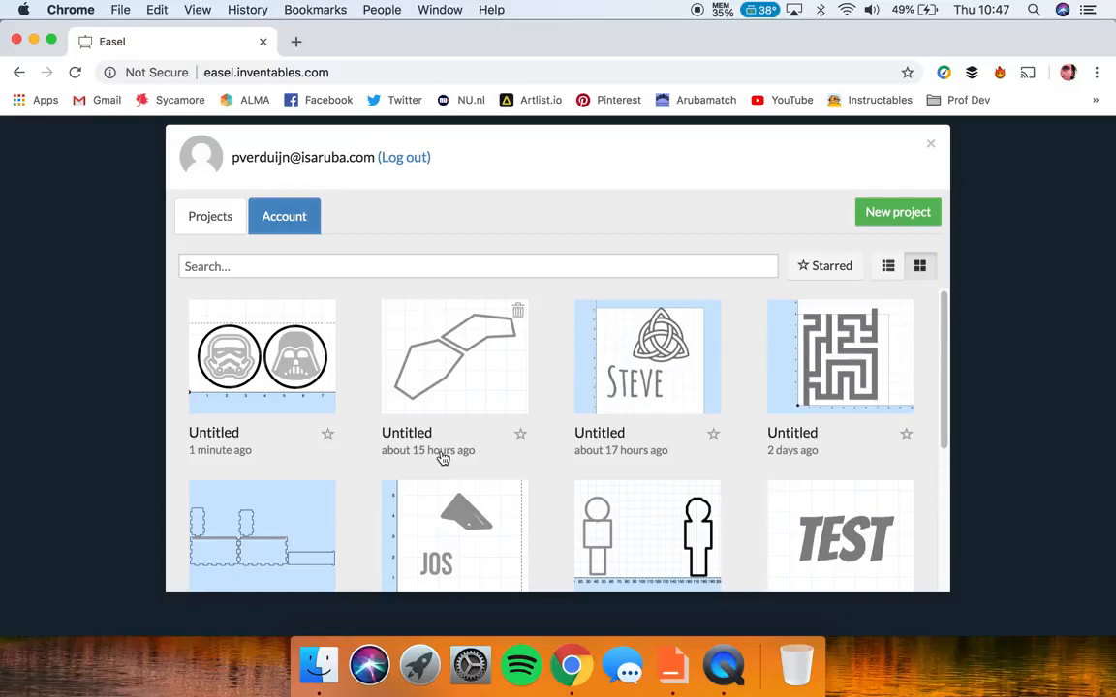
click(892, 214)
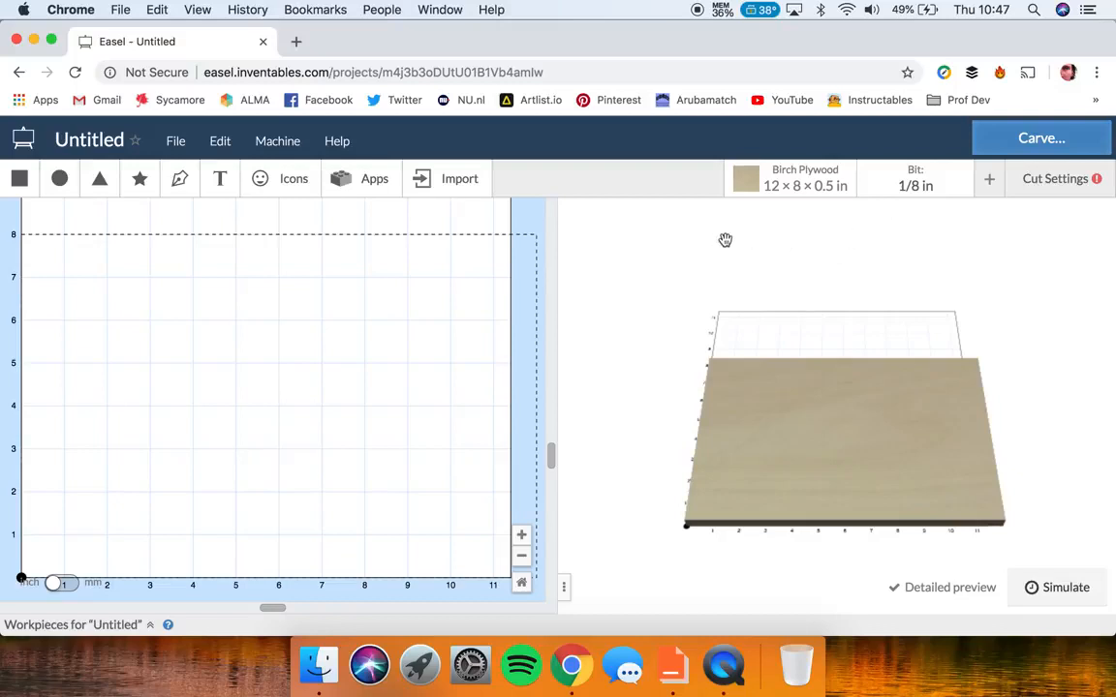
- Set the length (Y) of the Birch Plywood material to 3.5 in
click(787, 185)
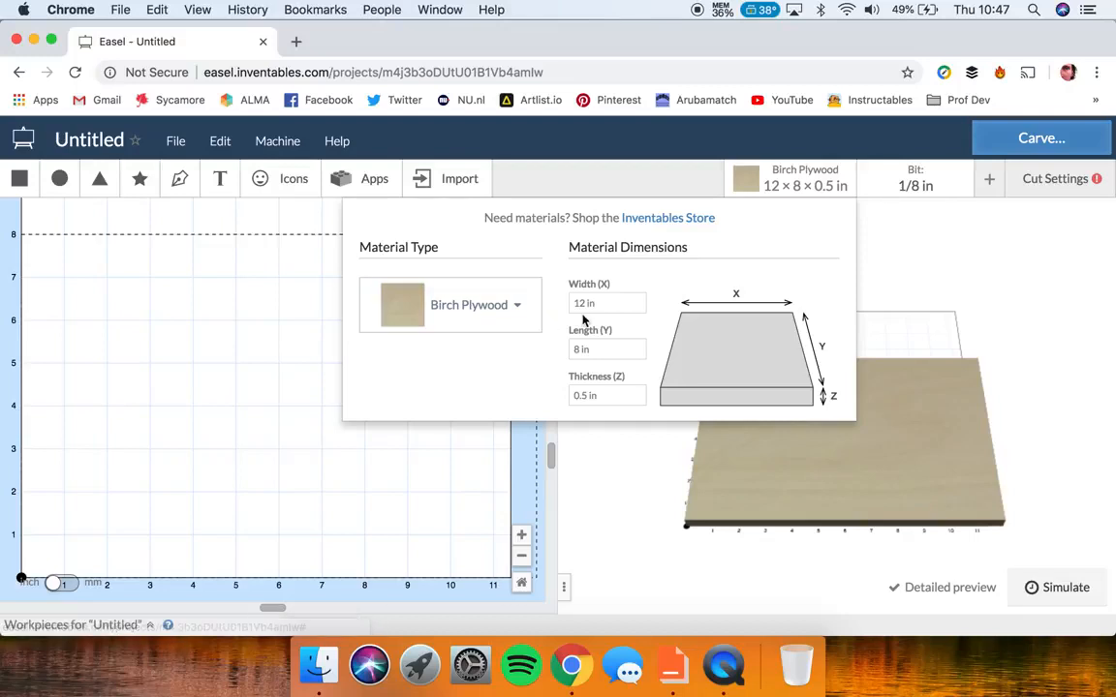
click(635, 303)
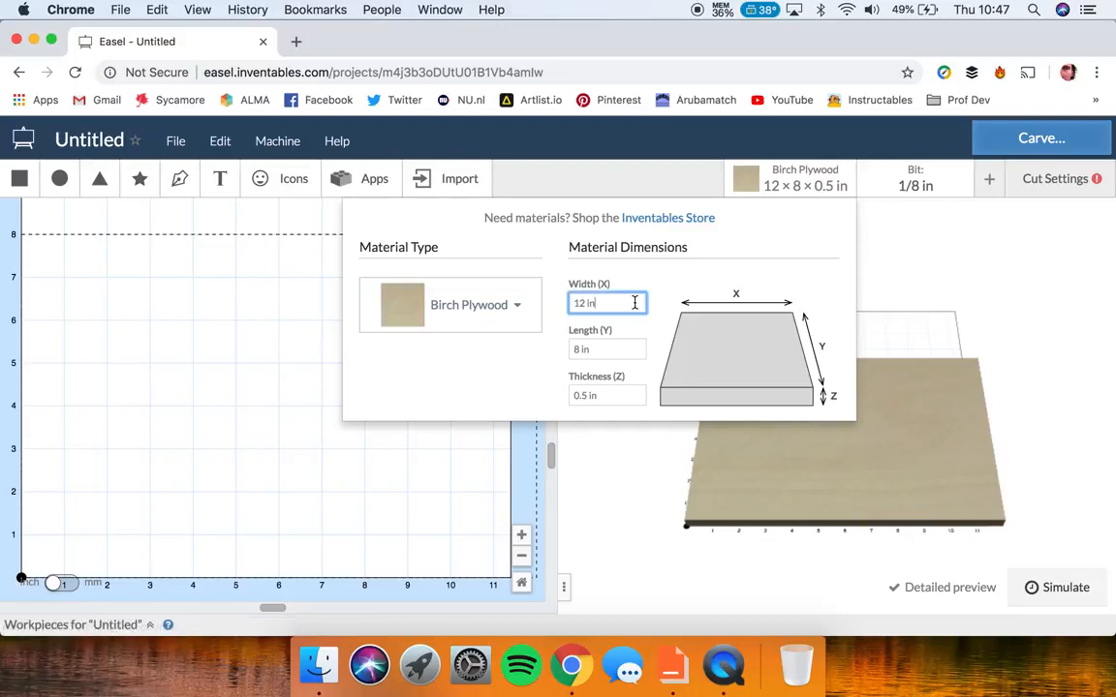
click(615, 349)
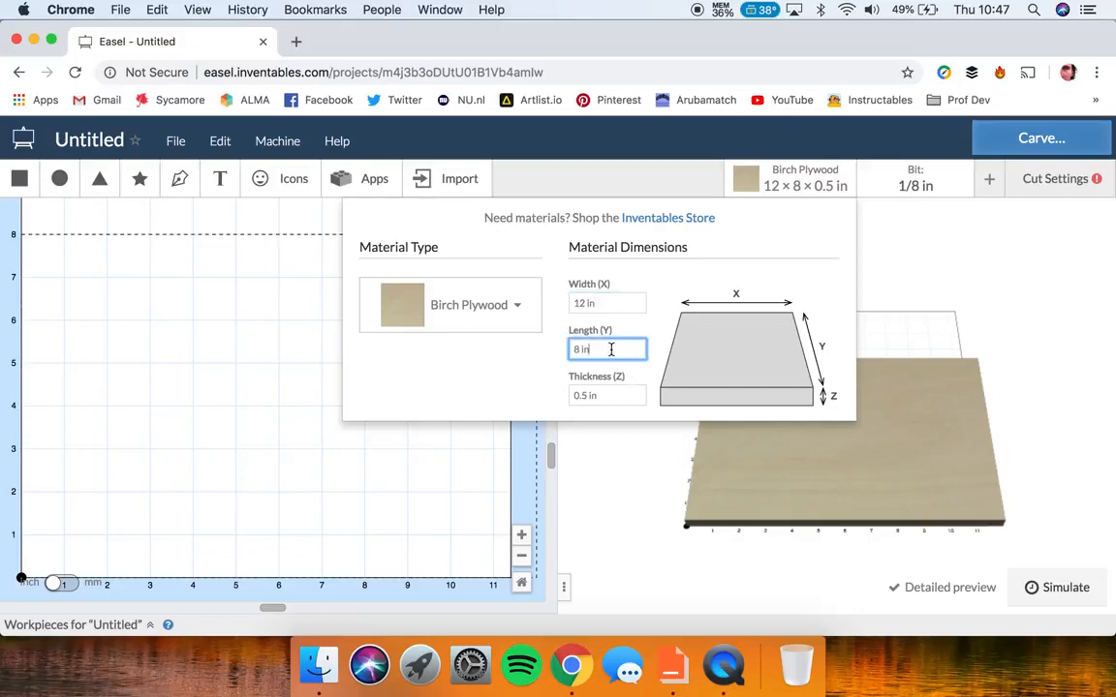
key(BackSpace)
key(BackSpace)
key(BackSpace)
key(BackSpace)
text(3,5)
key(BackSpace)
key(BackSpace)
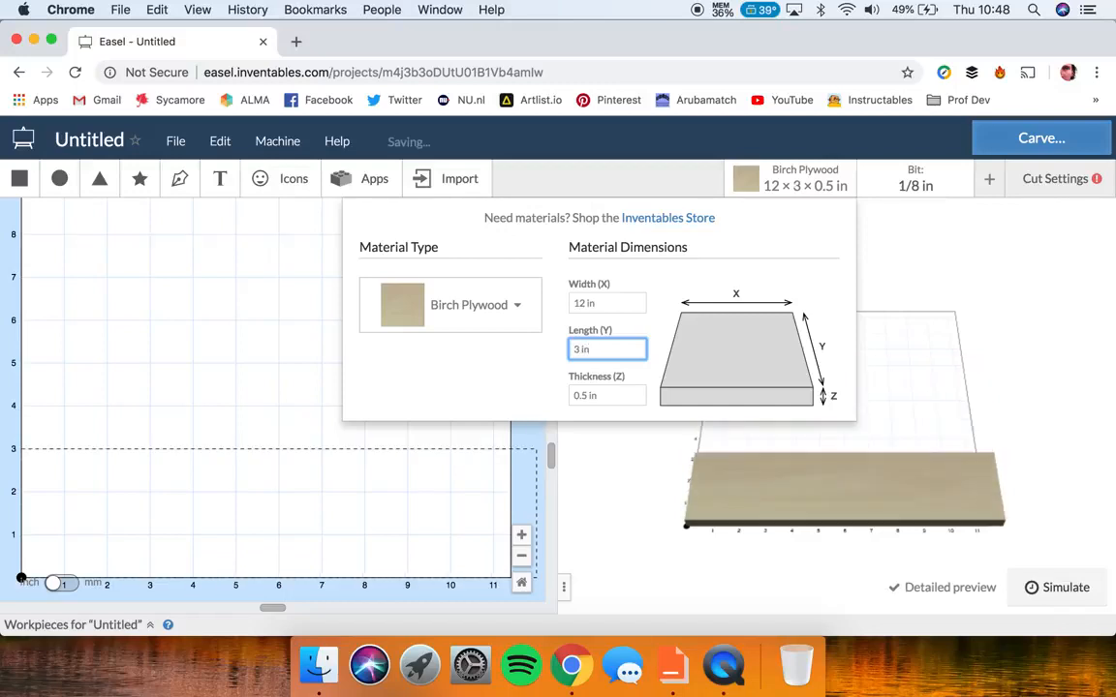
key(BackSpace)
key(BackSpace)
key(BackSpace)
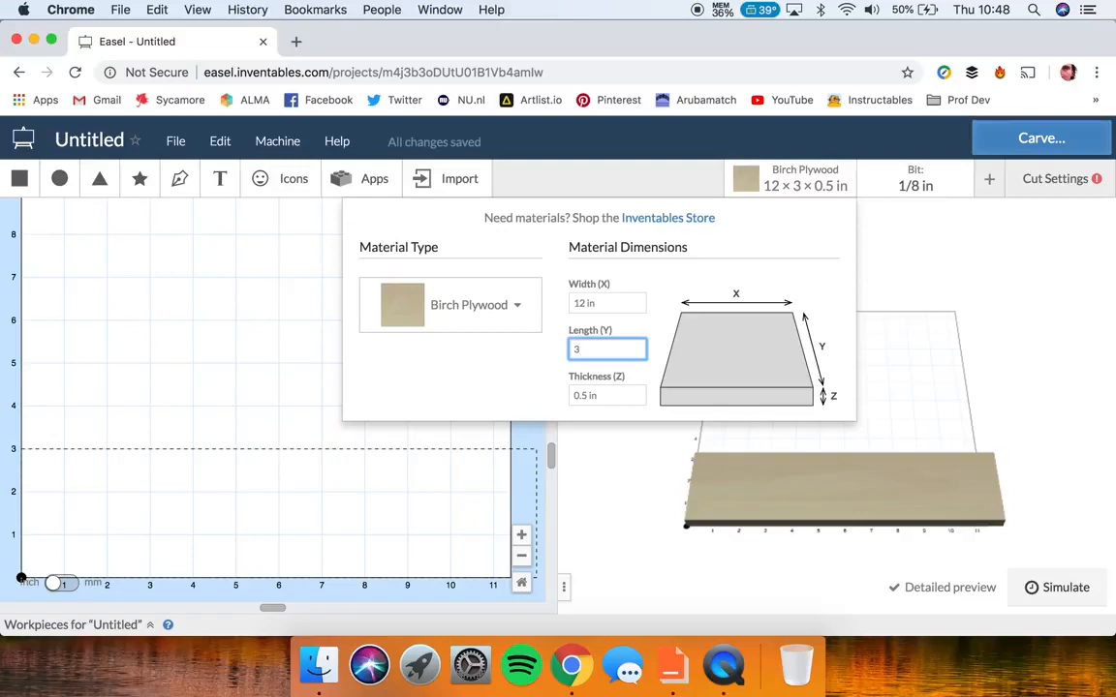
text(.5)
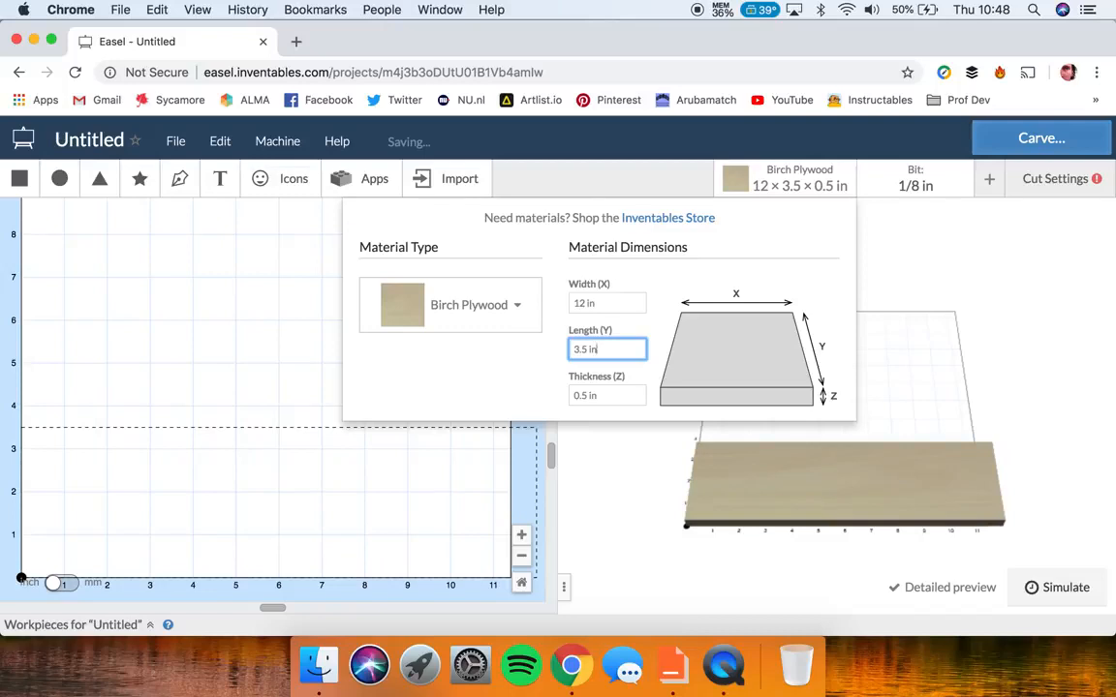
click(620, 516)
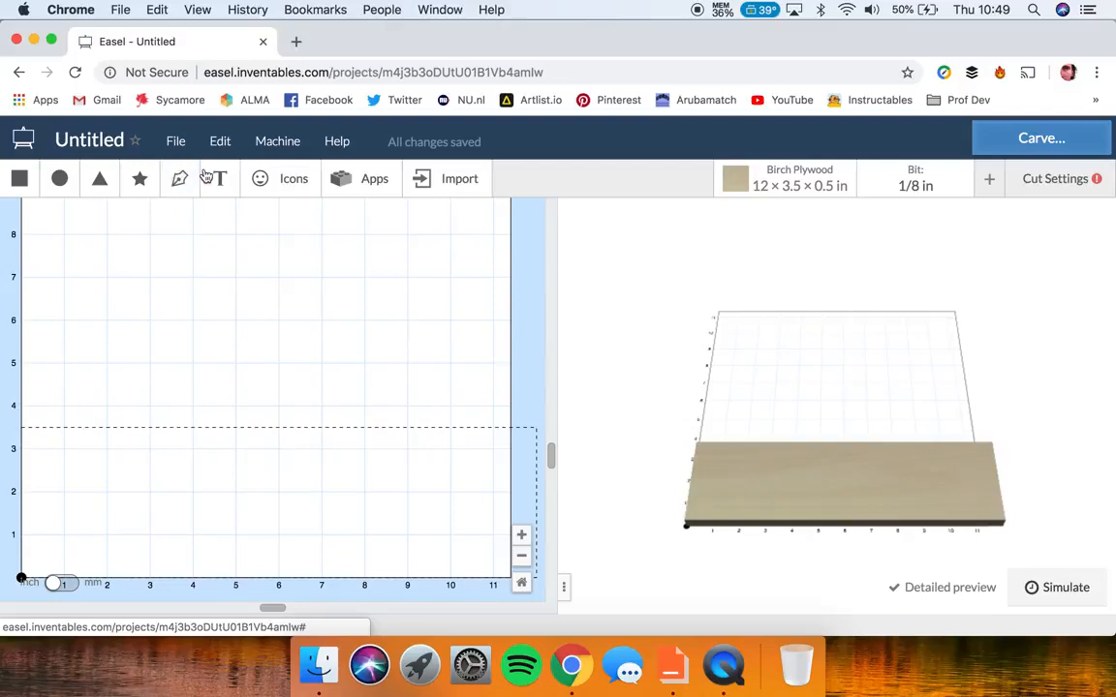
- Add a circle near the board's origin and enlarge it to nearly fill the board's 3.5 in length
click(59, 181)
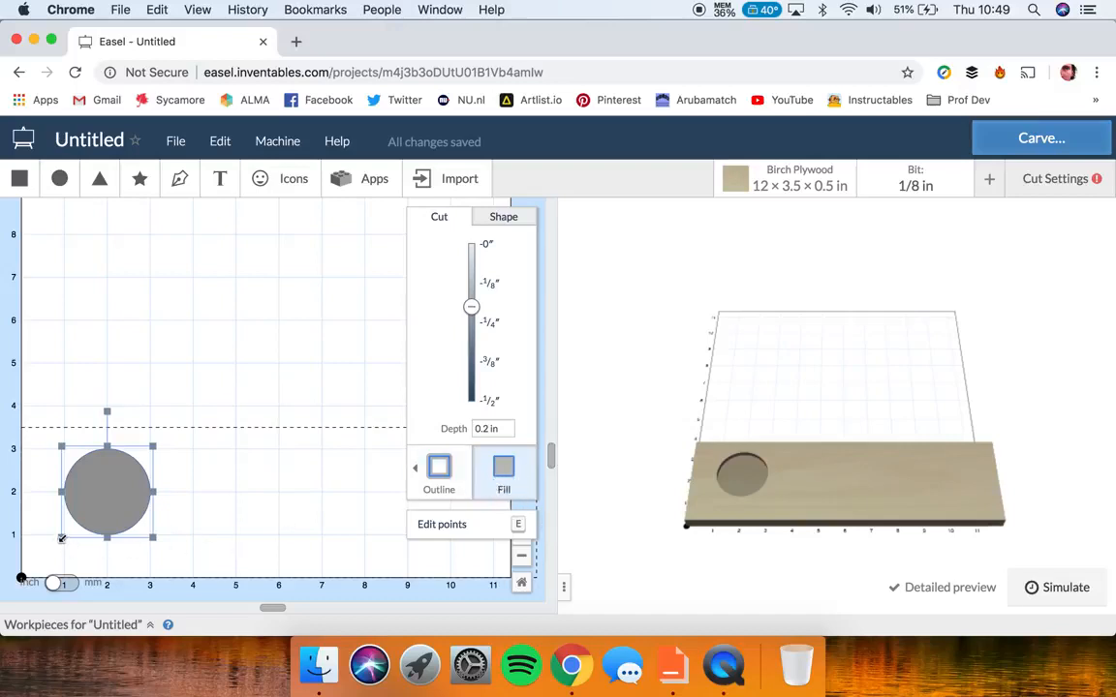
drag(59, 543, 31, 568)
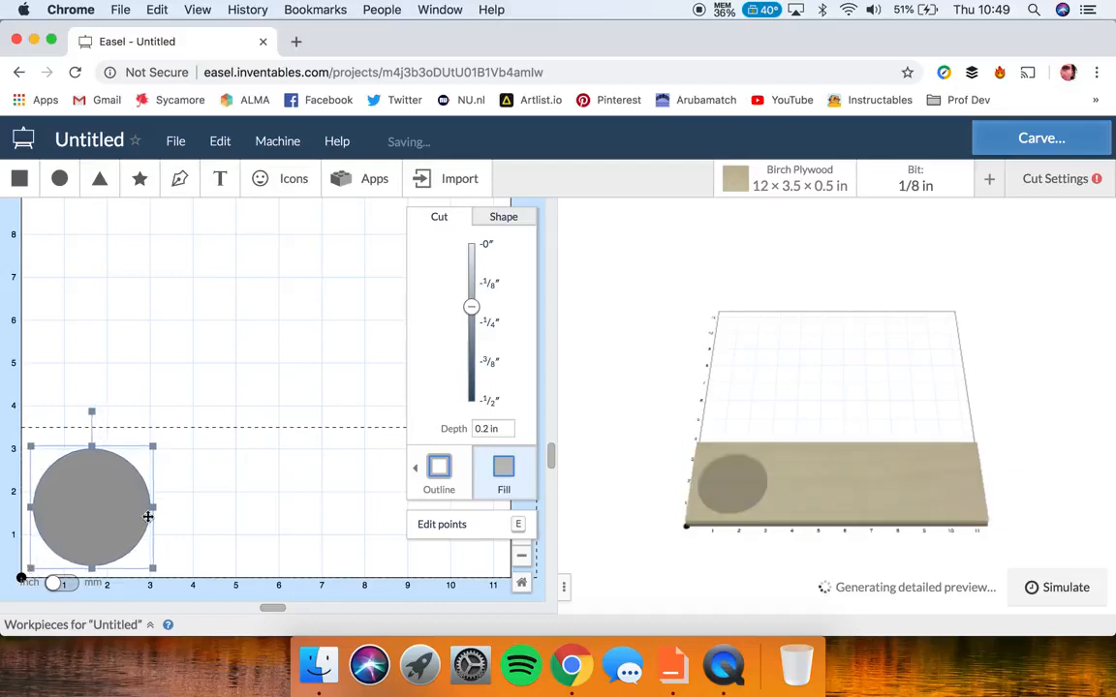
drag(154, 445, 172, 431)
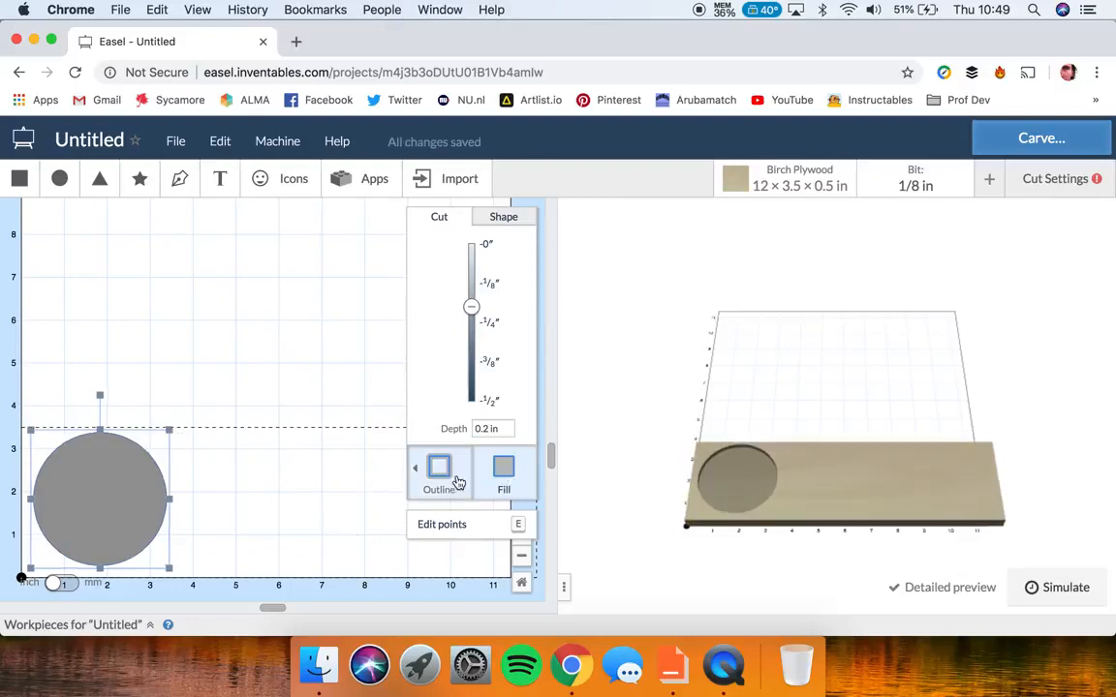
- Change the circle's cut to an on-path outline with the full 0.5 in depth
click(416, 474)
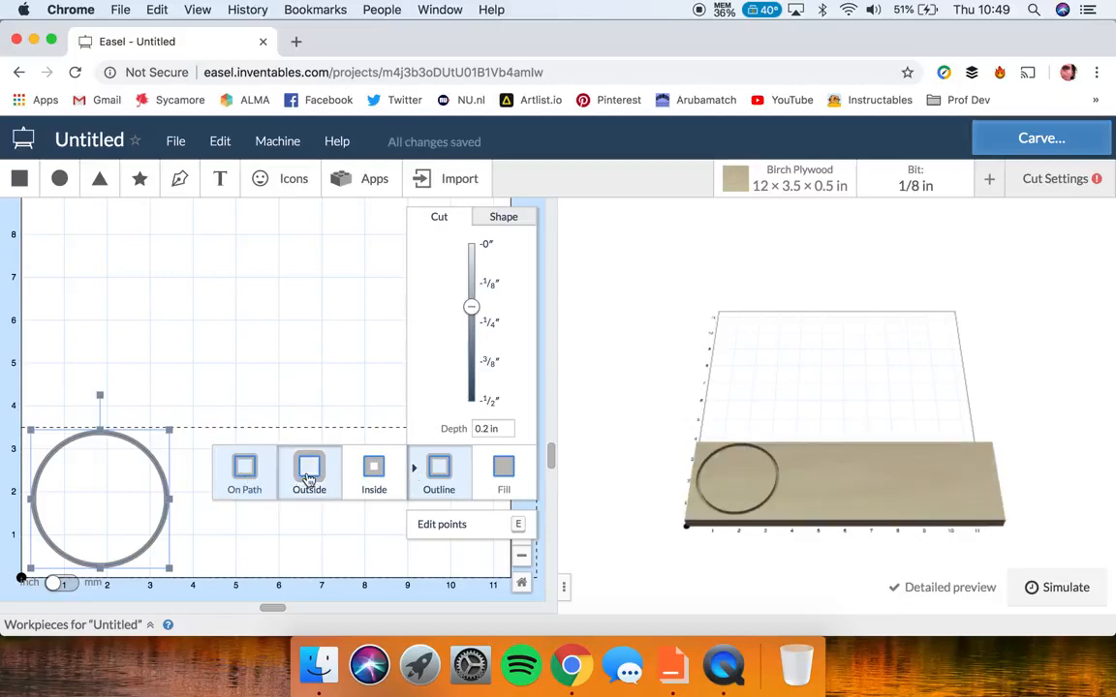
click(247, 475)
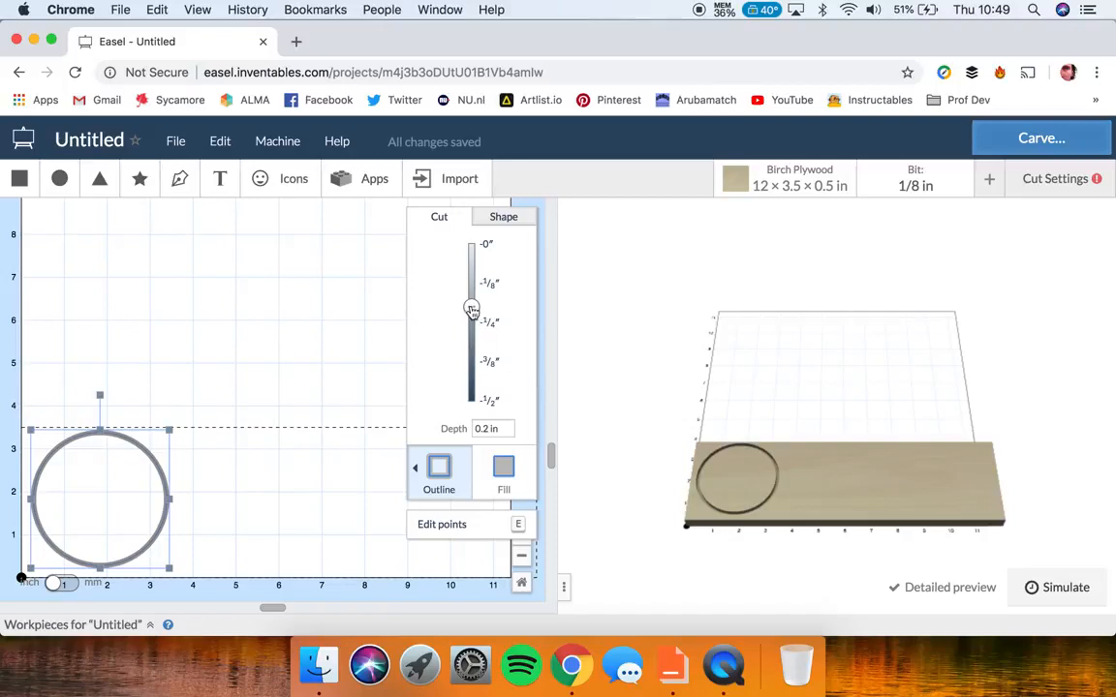
drag(472, 308, 471, 318)
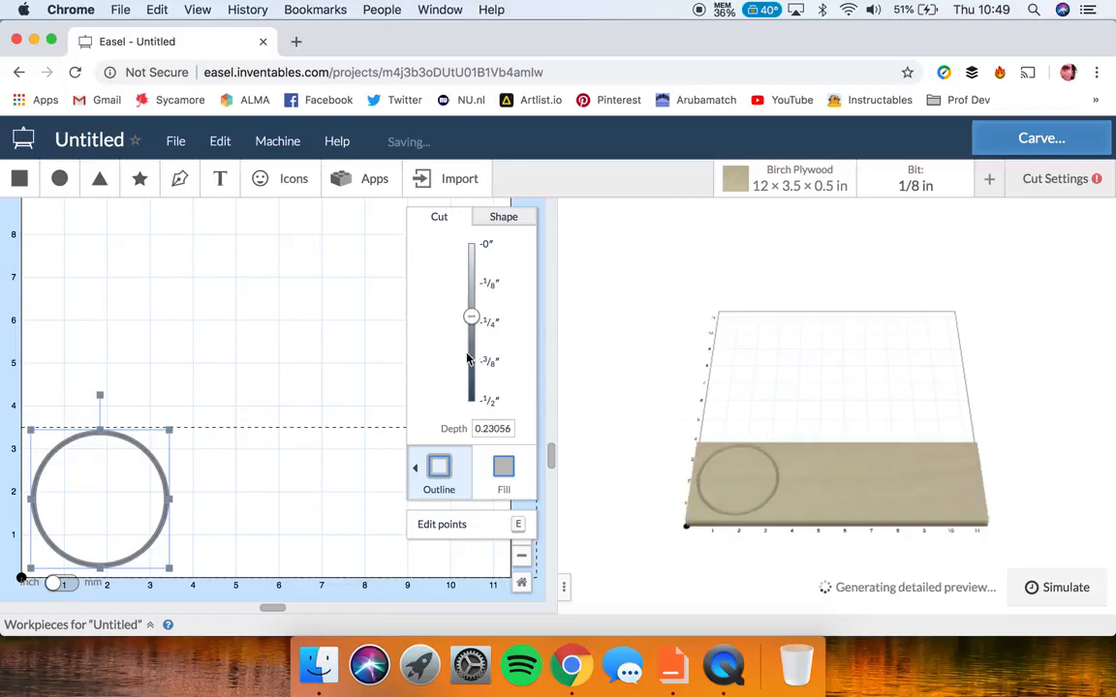
drag(467, 367, 473, 415)
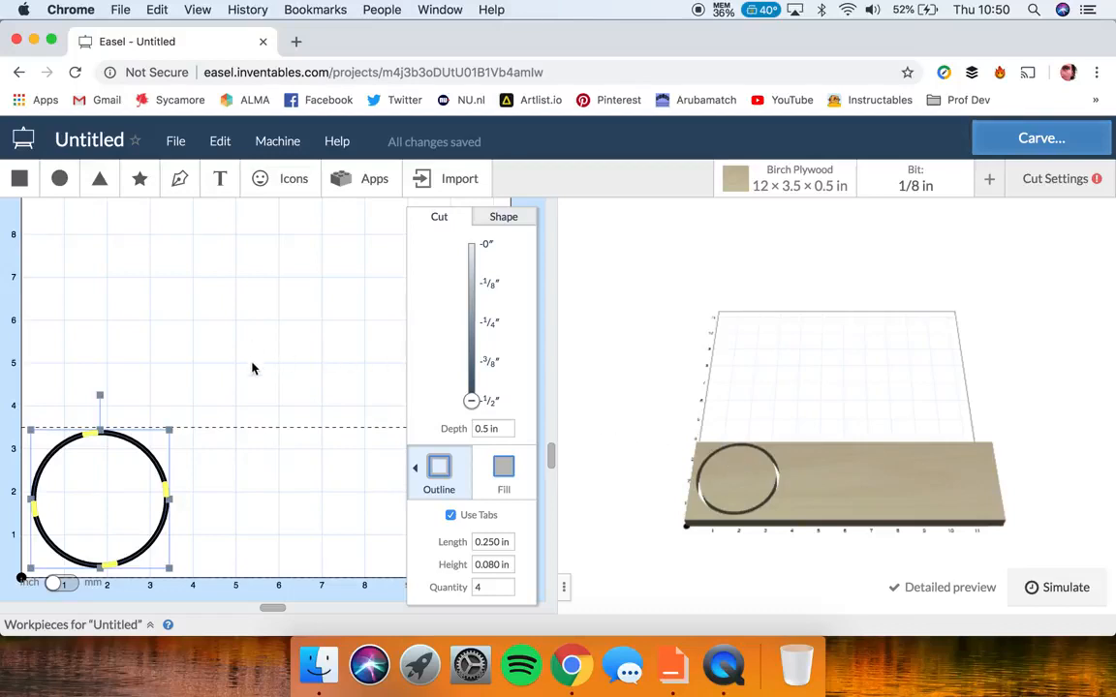
click(271, 397)
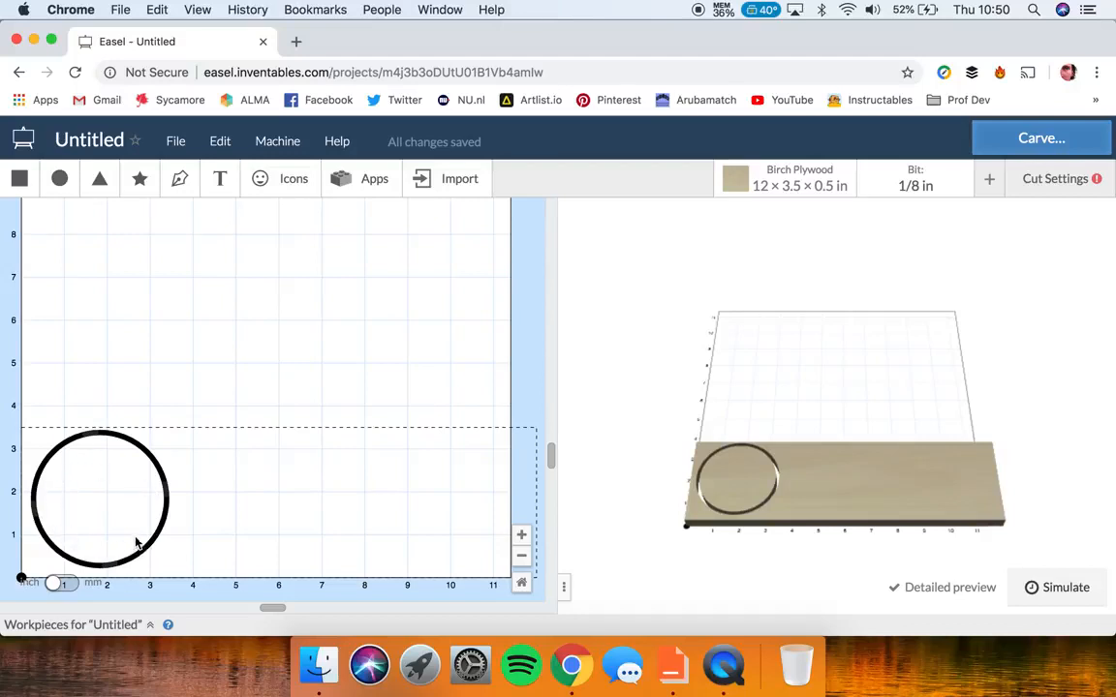
- Try an enlarged heart icon inside the circle with a cut depth of about 0.117 in, and delete it
click(293, 179)
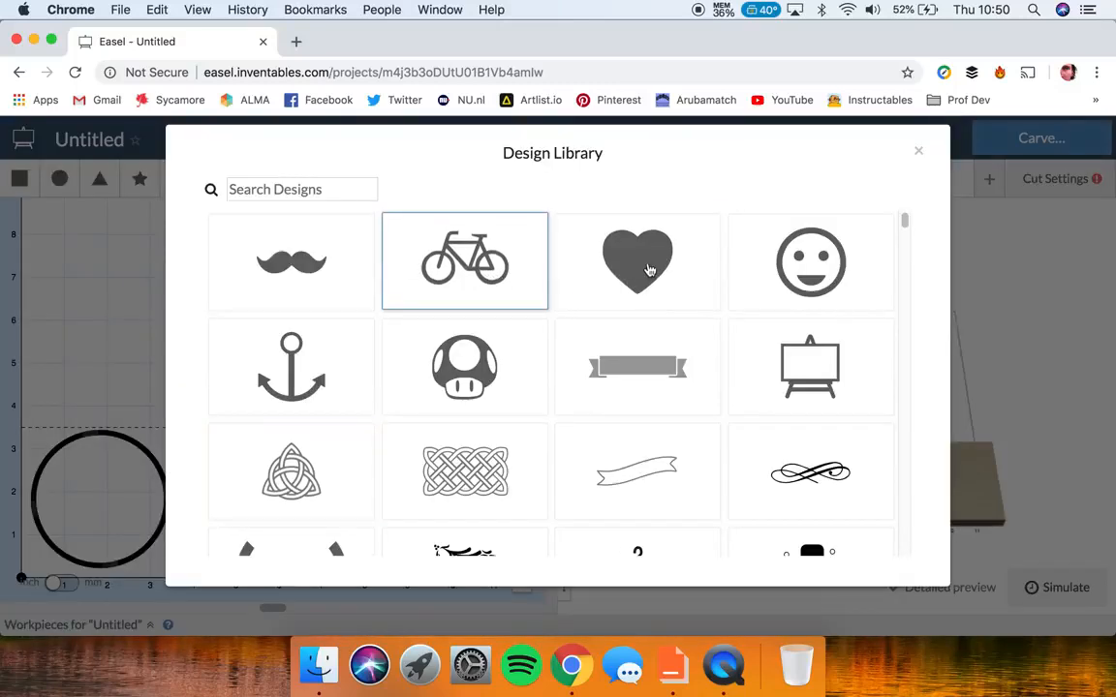
click(649, 268)
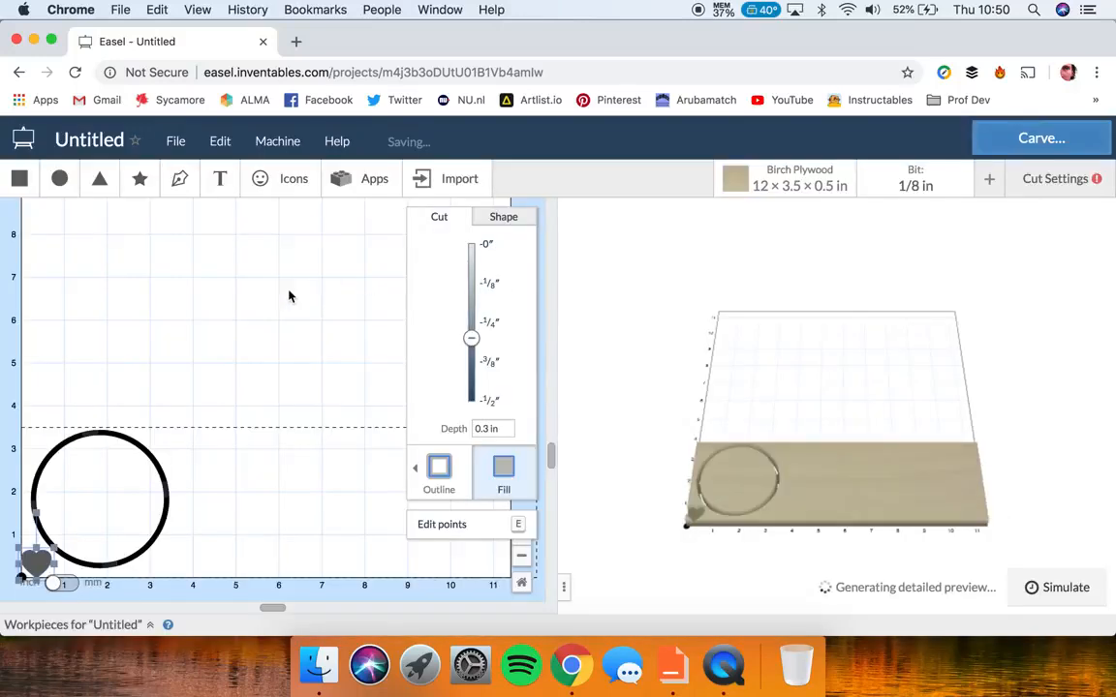
drag(49, 548, 124, 487)
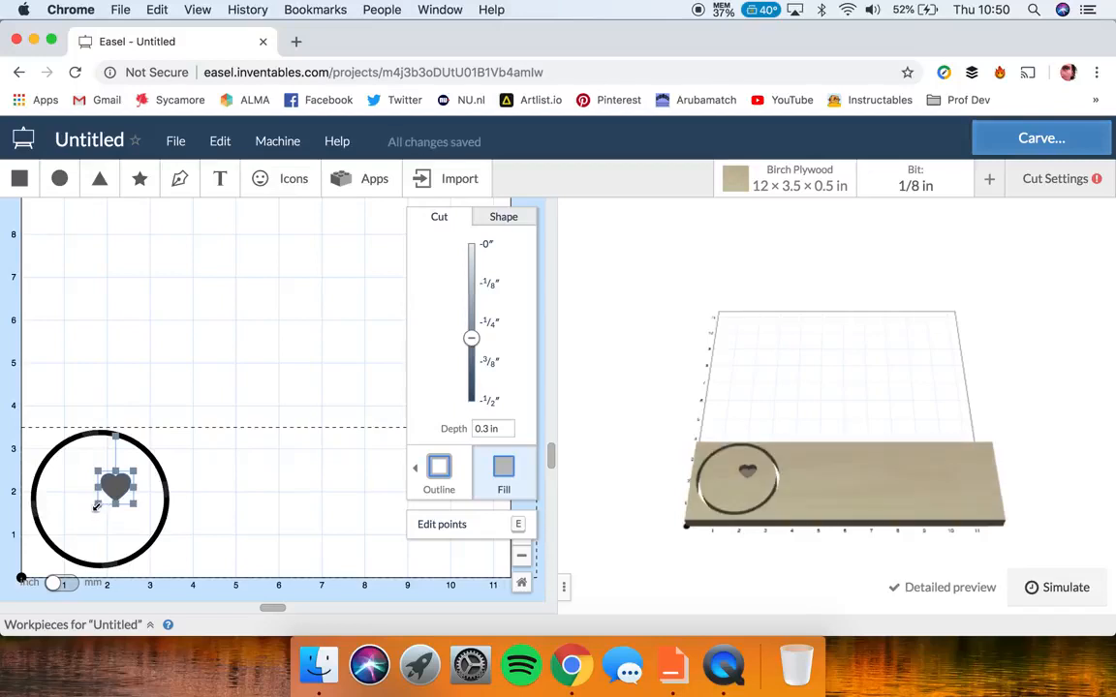
drag(96, 505, 48, 549)
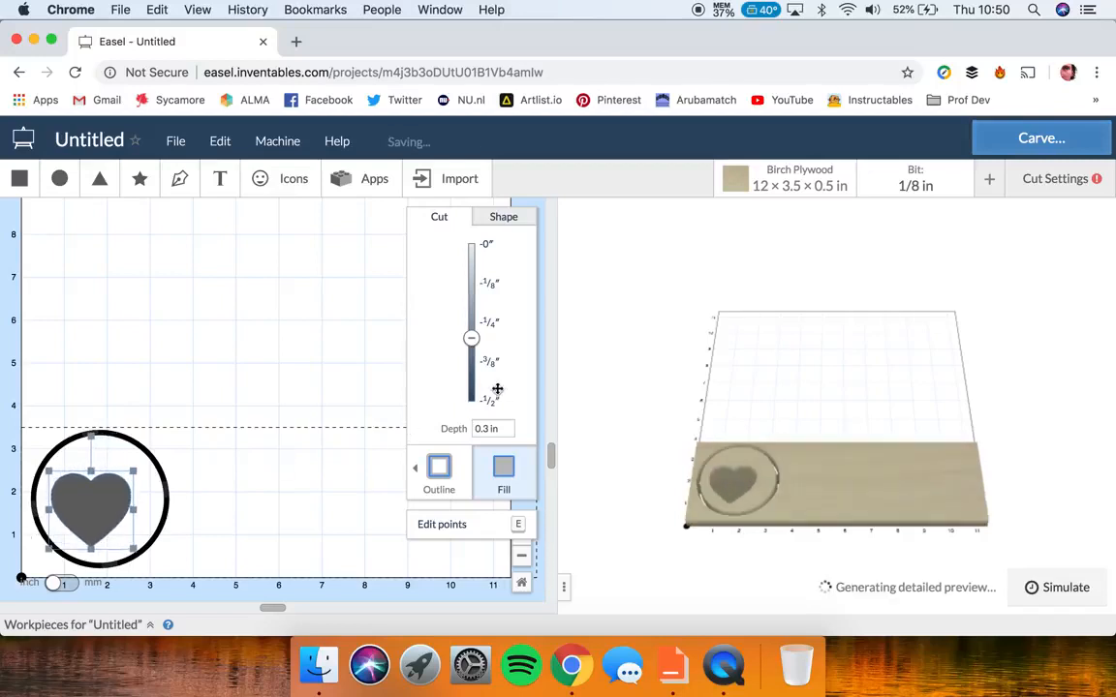
drag(470, 338, 472, 293)
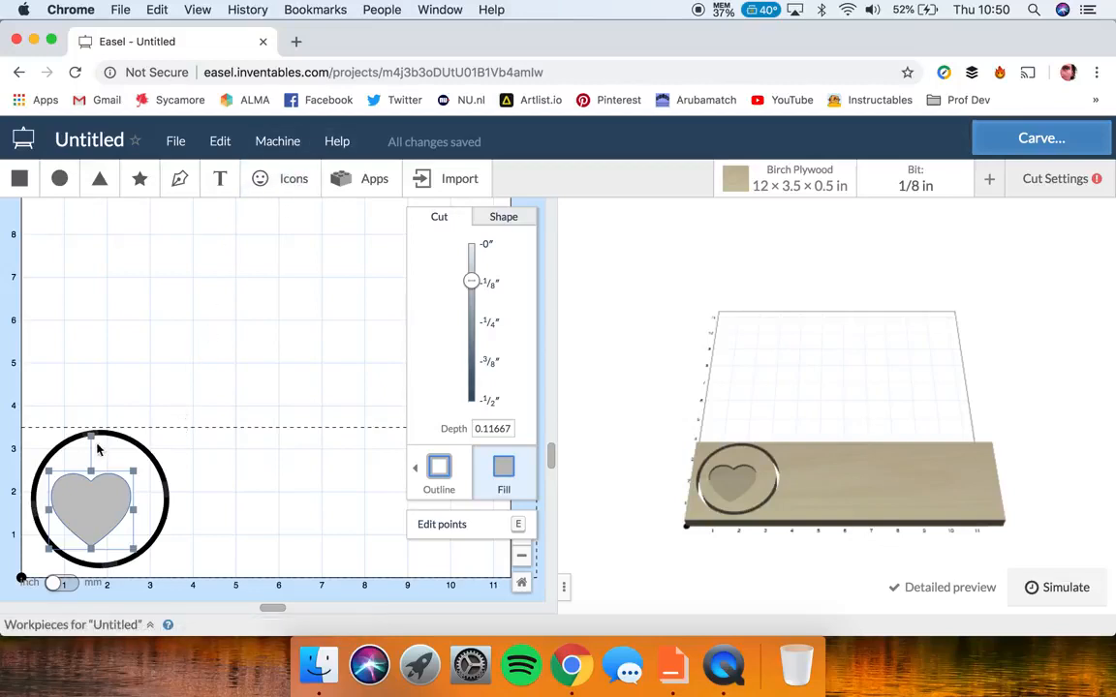
key(BackSpace)
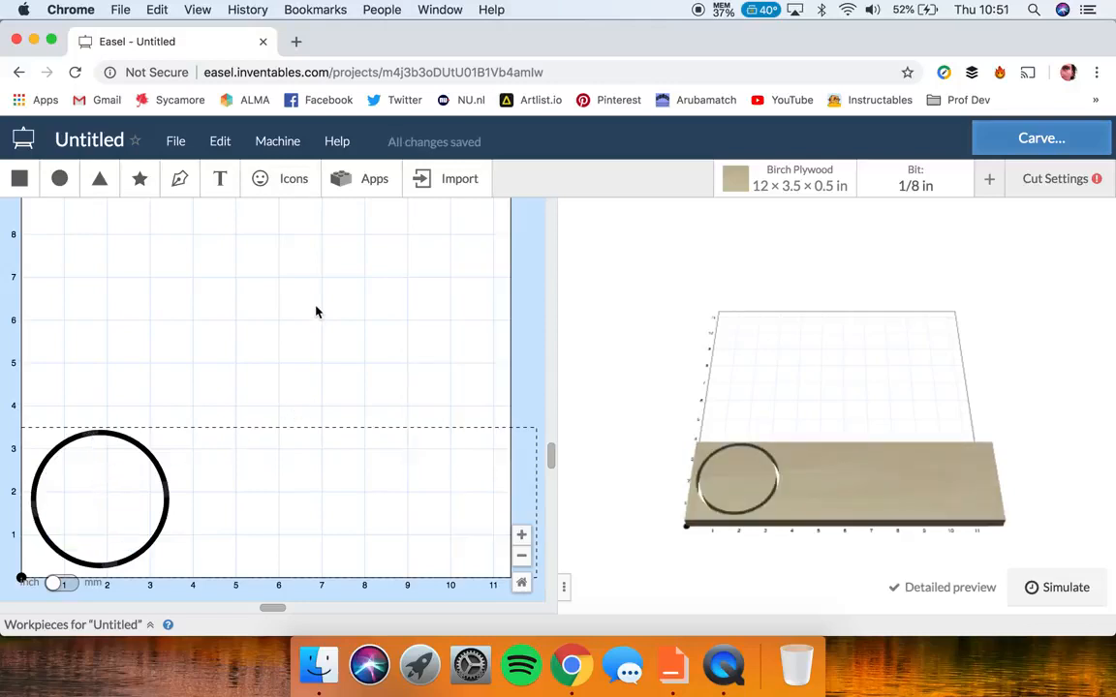
- Search Google Images for "outline starwars" in a new browser tab
click(296, 40)
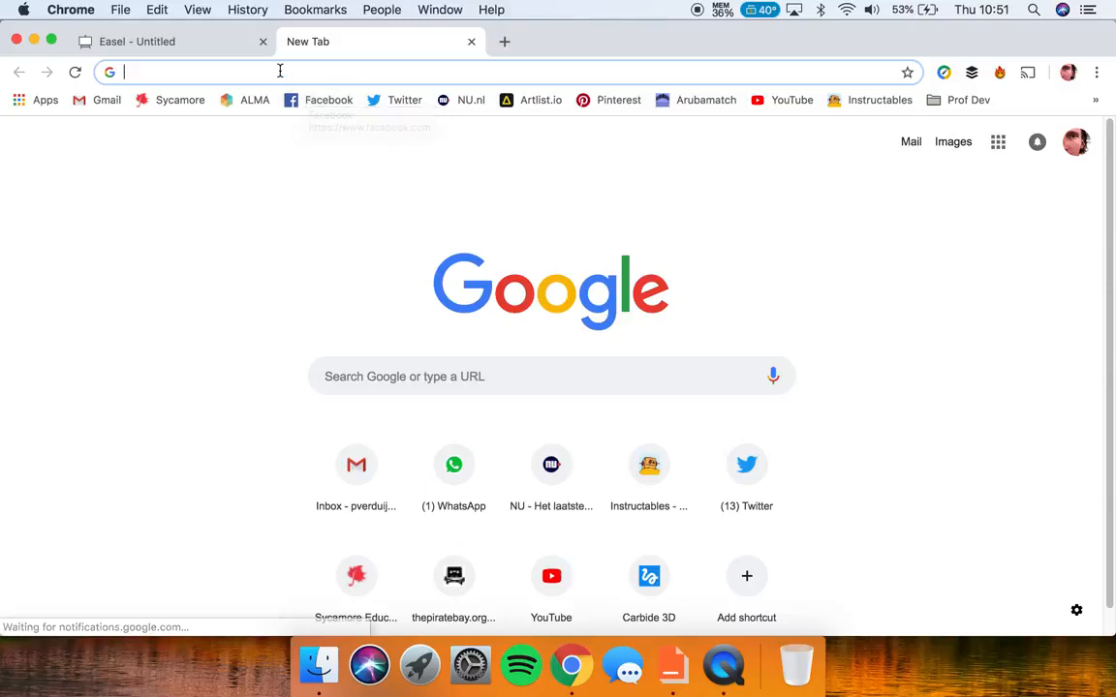
click(387, 373)
text(ou)
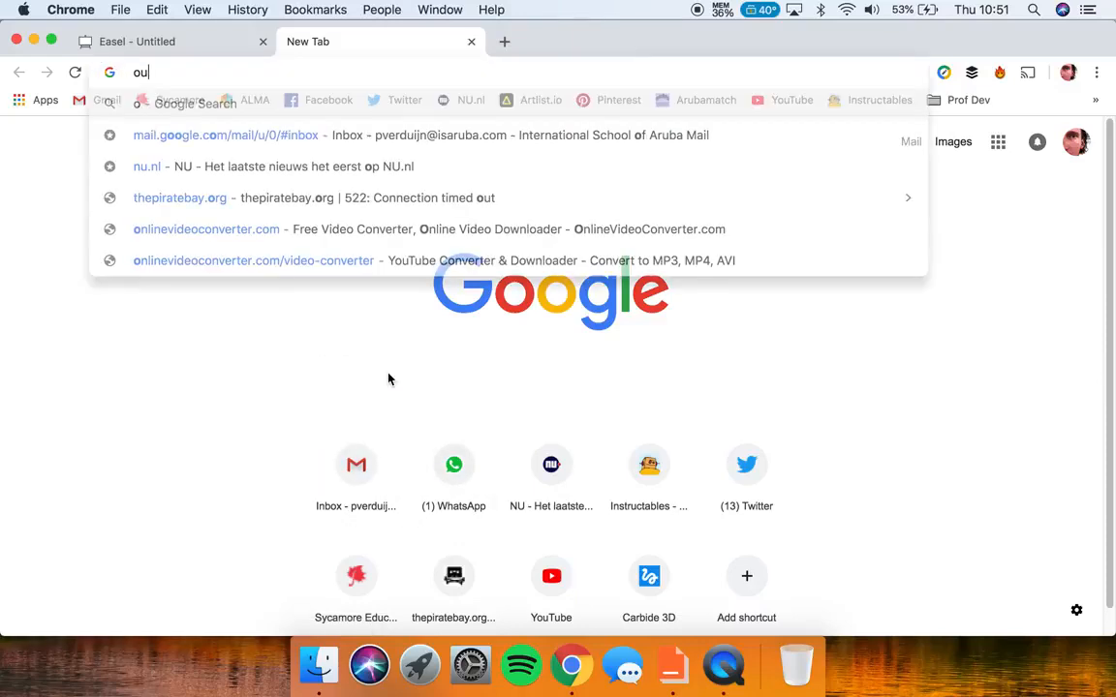
text(tline)
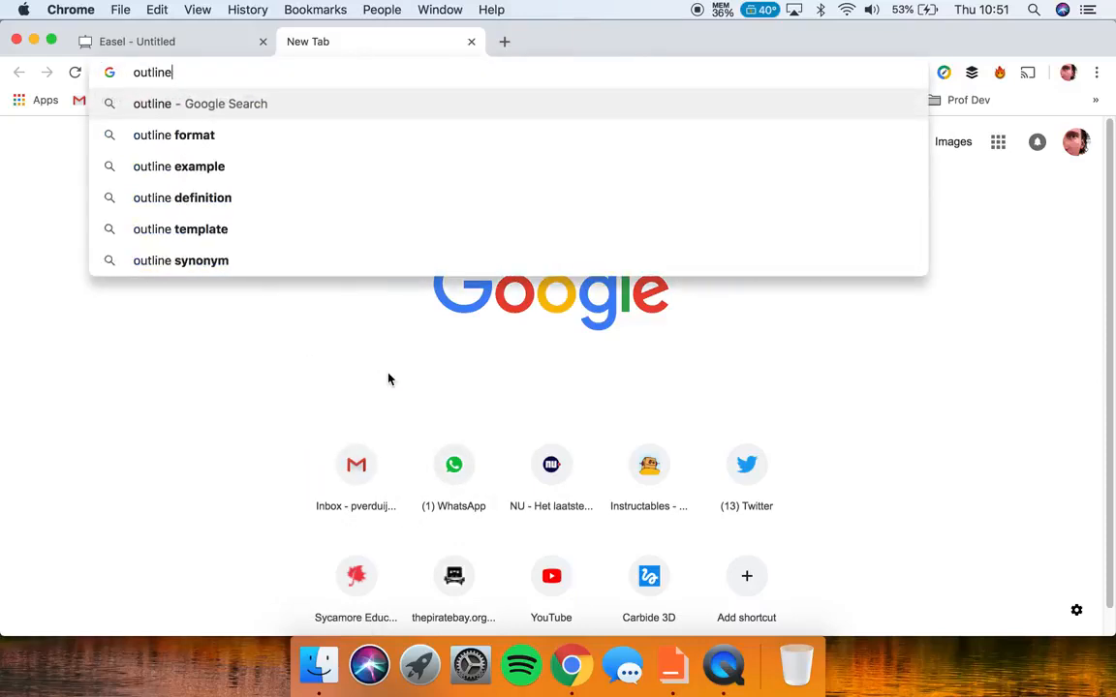
text( starwars)
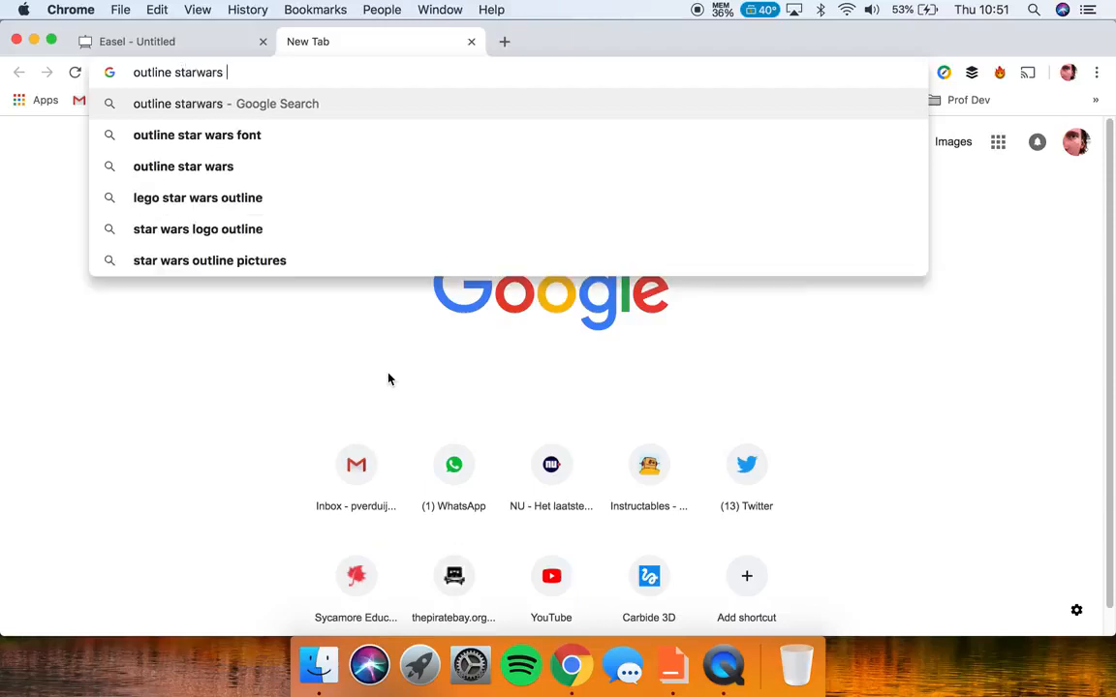
key(Return)
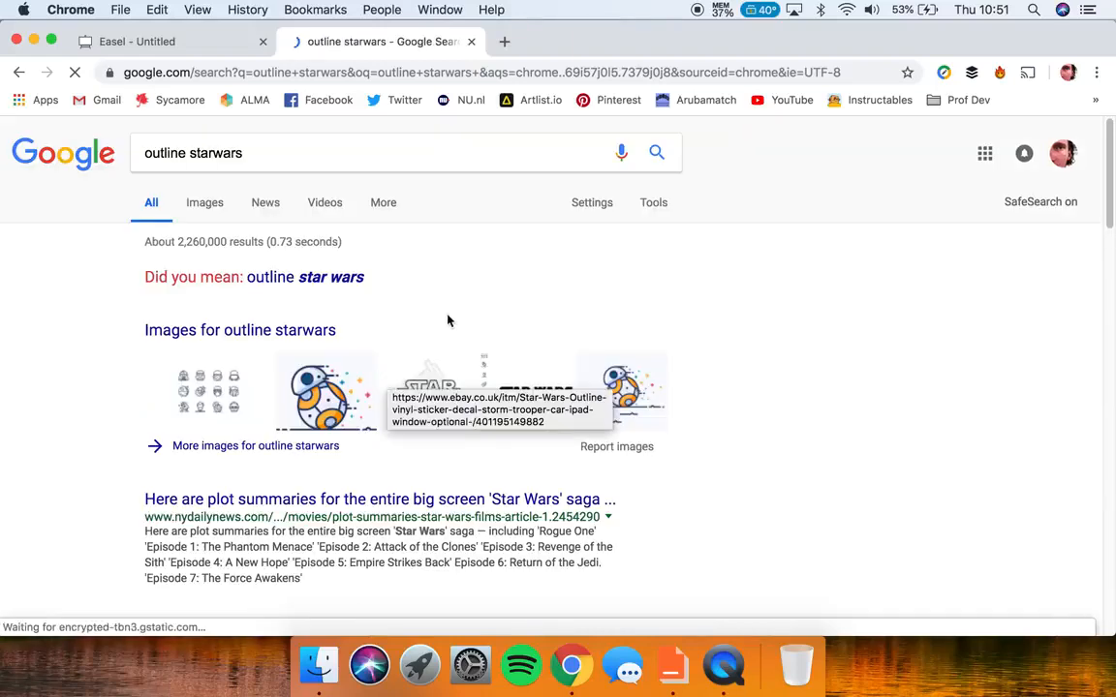
click(205, 203)
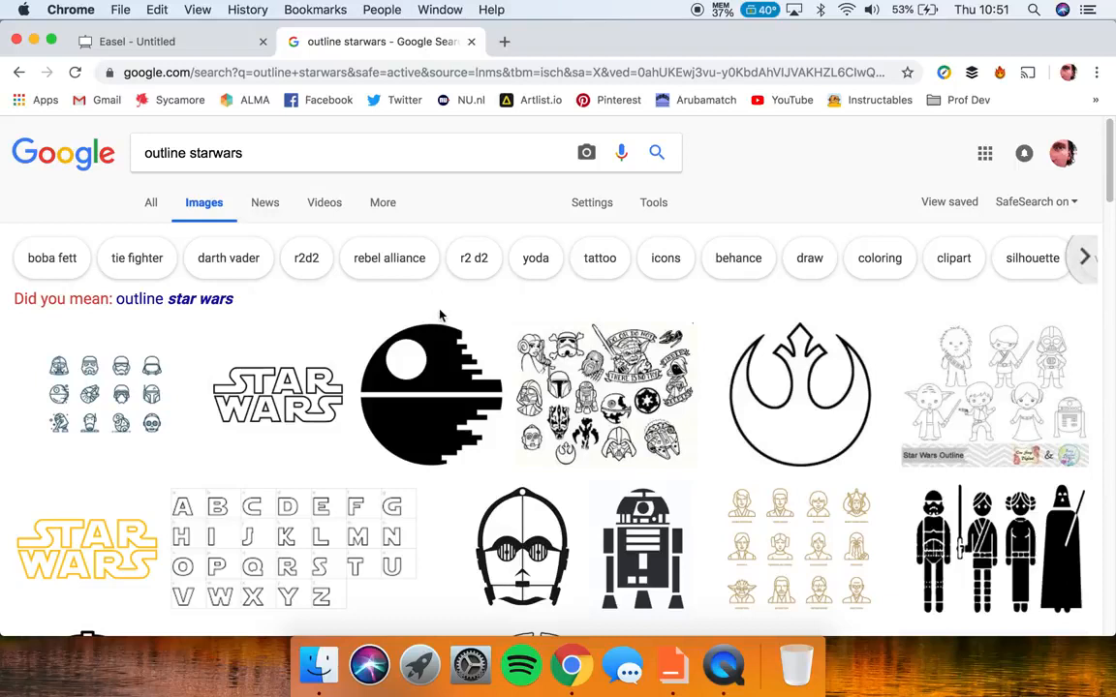
- Save the black Death Star image from the results to the desktop as "deathstar" and return to the Easel project
click(423, 424)
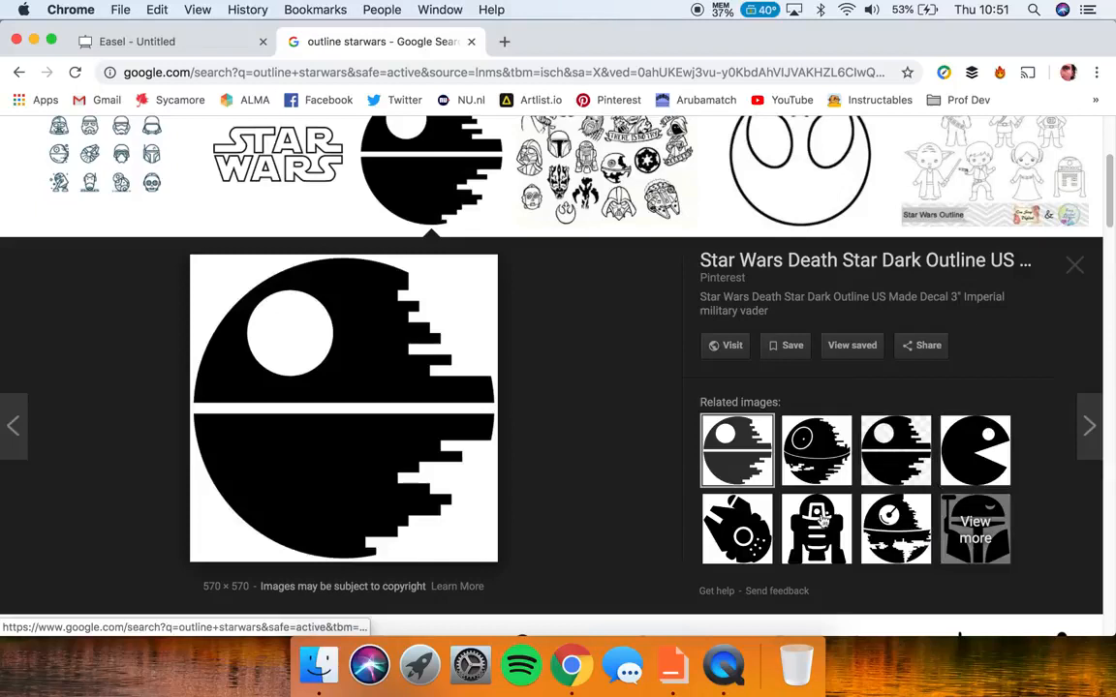
right_click(362, 385)
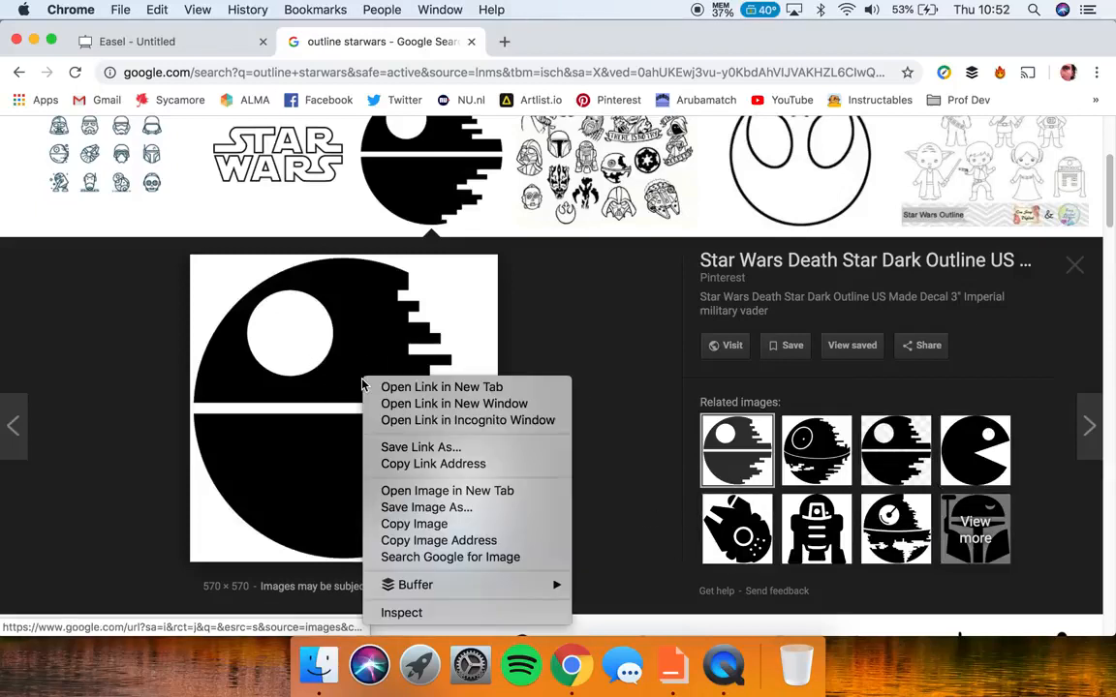
click(472, 514)
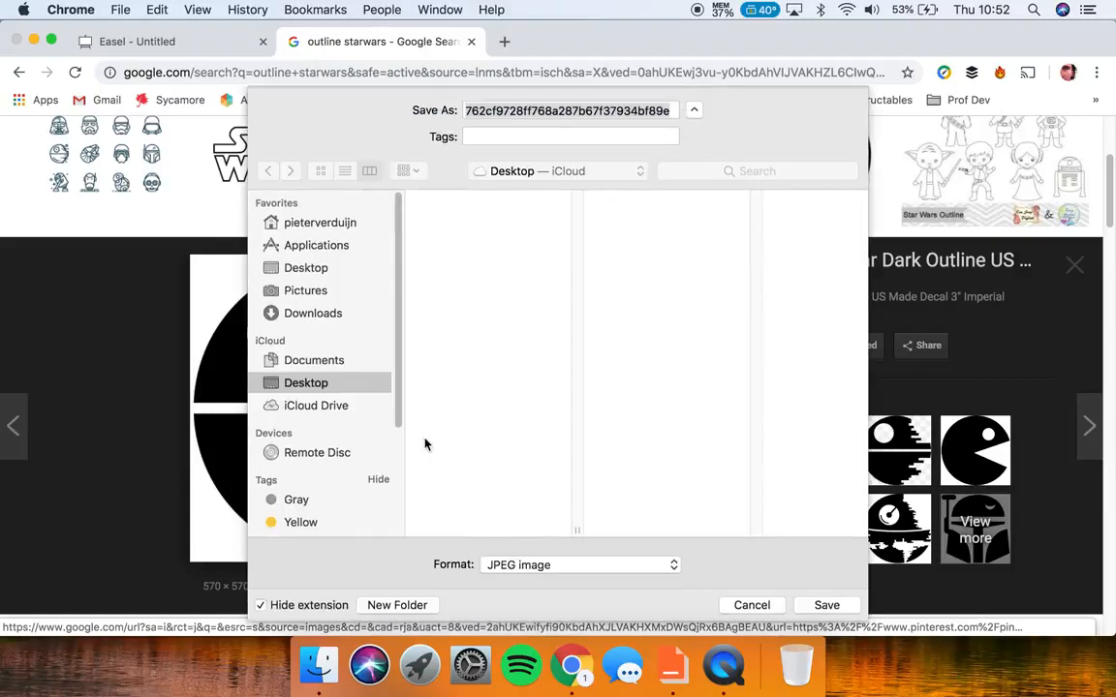
click(308, 268)
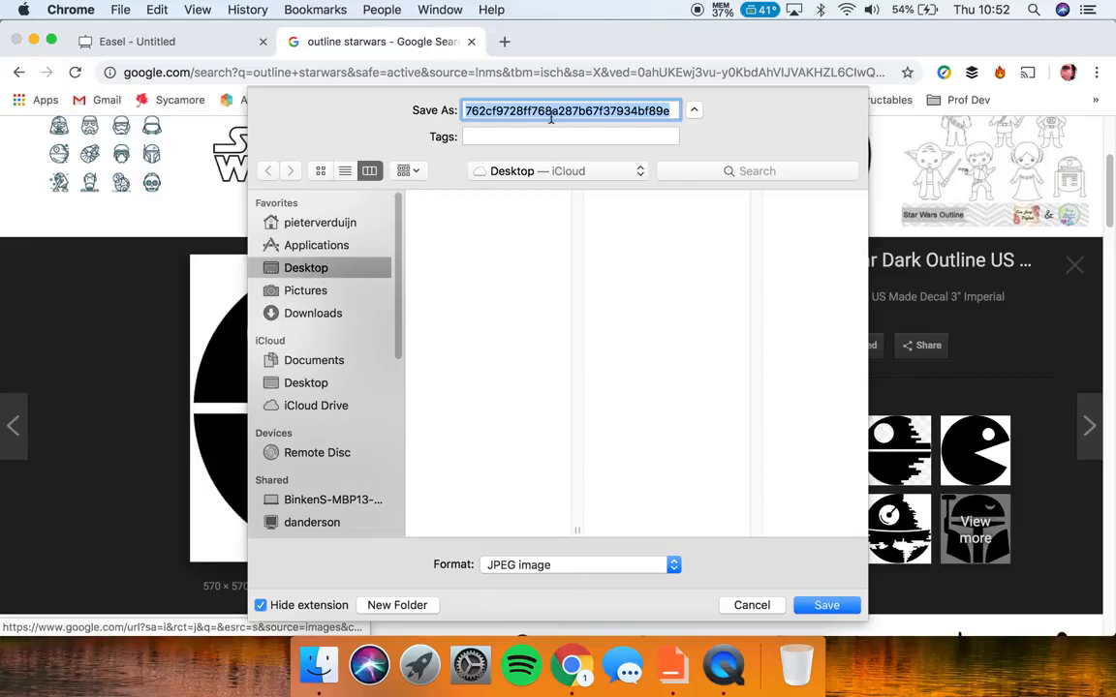
text(dea)
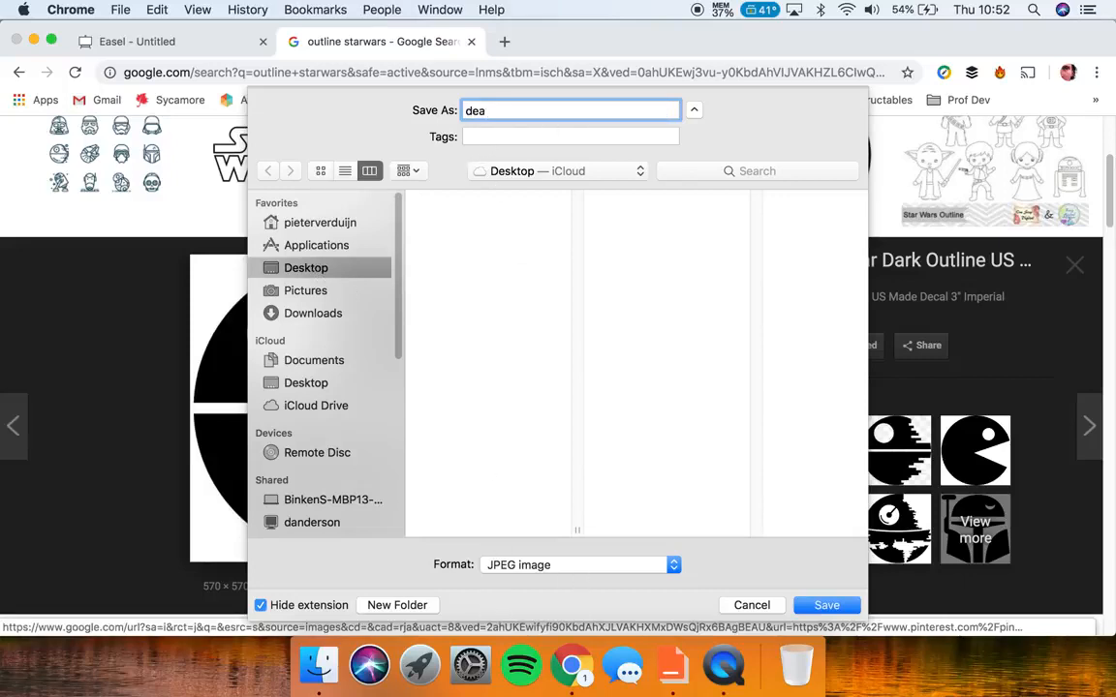
text(thstar)
click(821, 602)
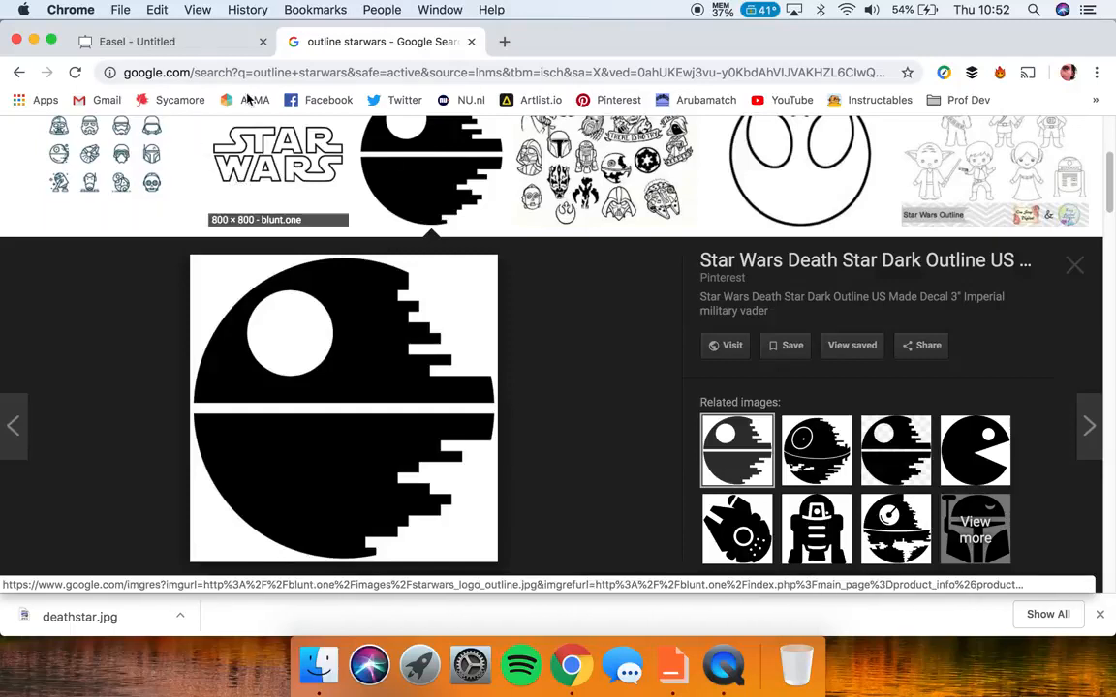
click(179, 43)
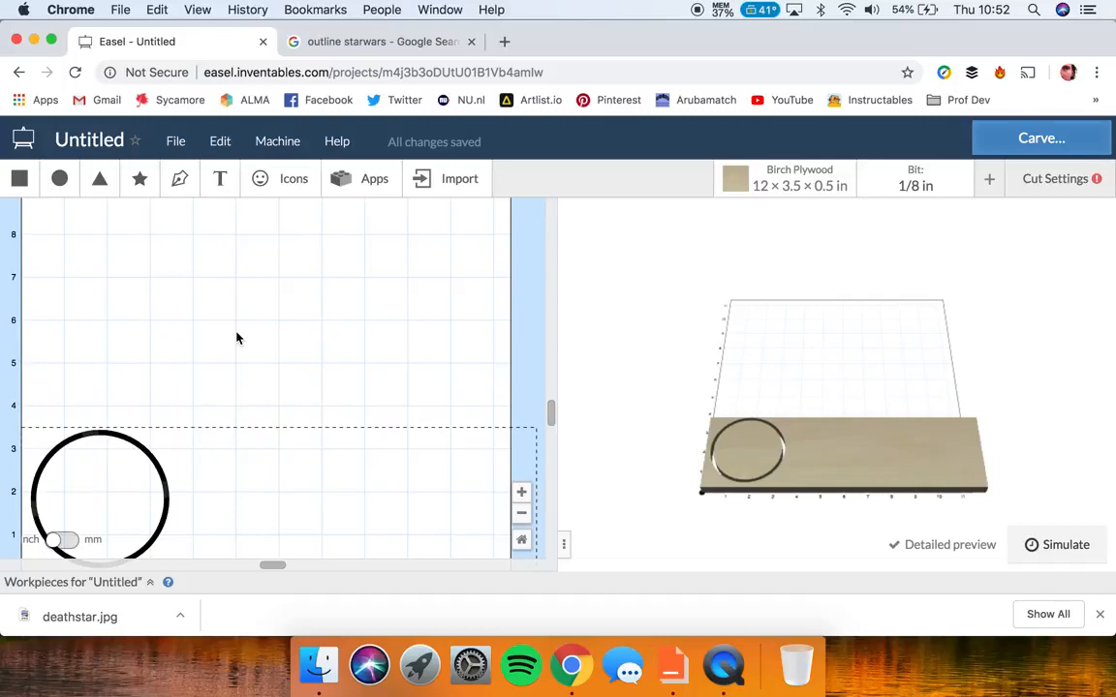
- Start an Image Trace import and upload deathstar.jpg from the desktop
click(447, 192)
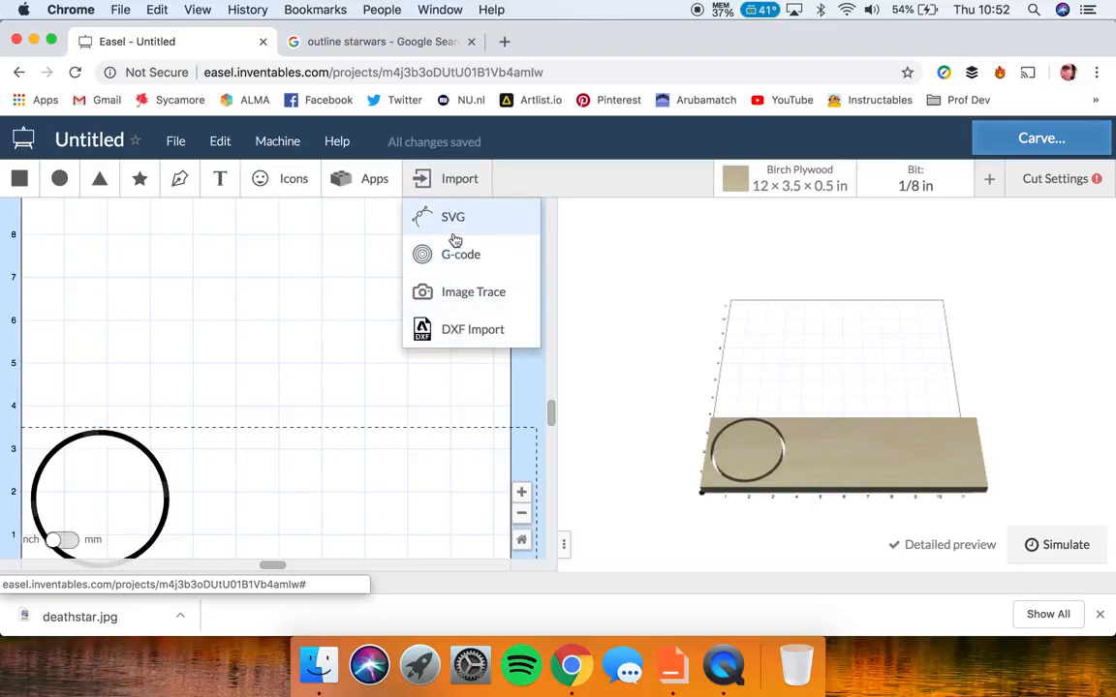
click(472, 294)
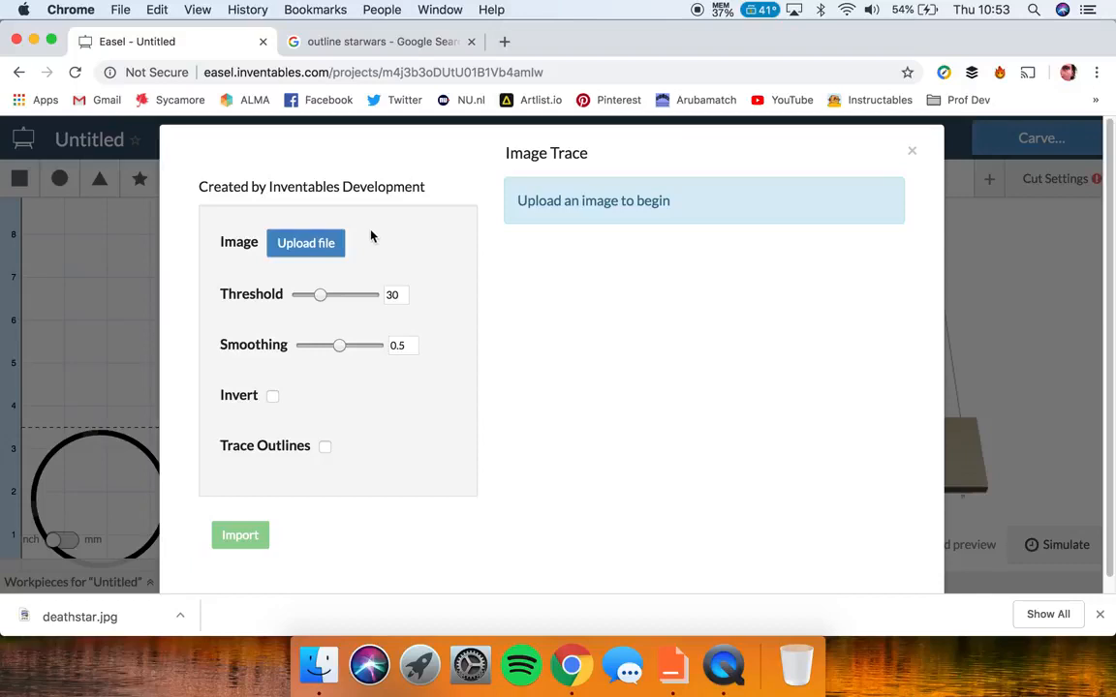
click(322, 244)
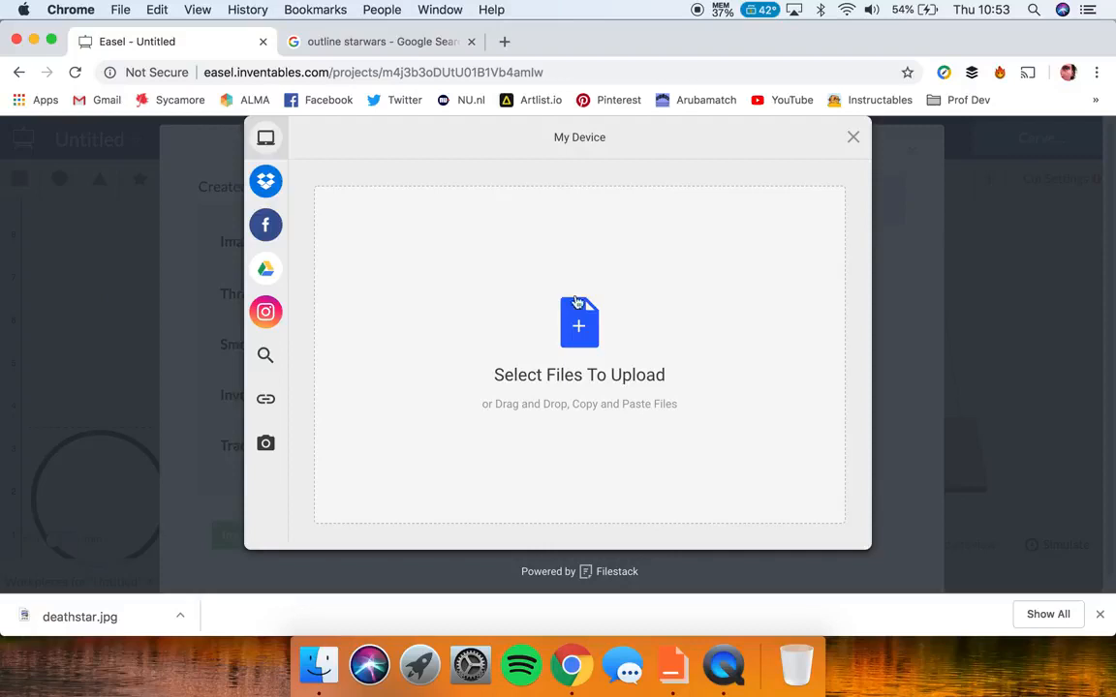
click(583, 325)
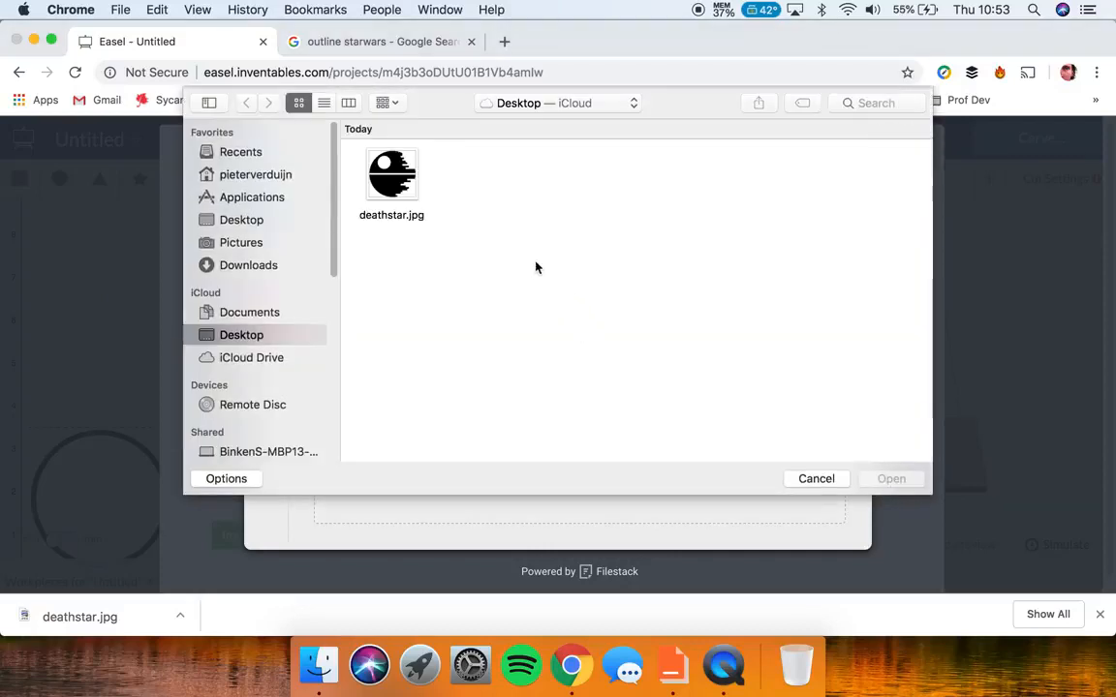
click(397, 179)
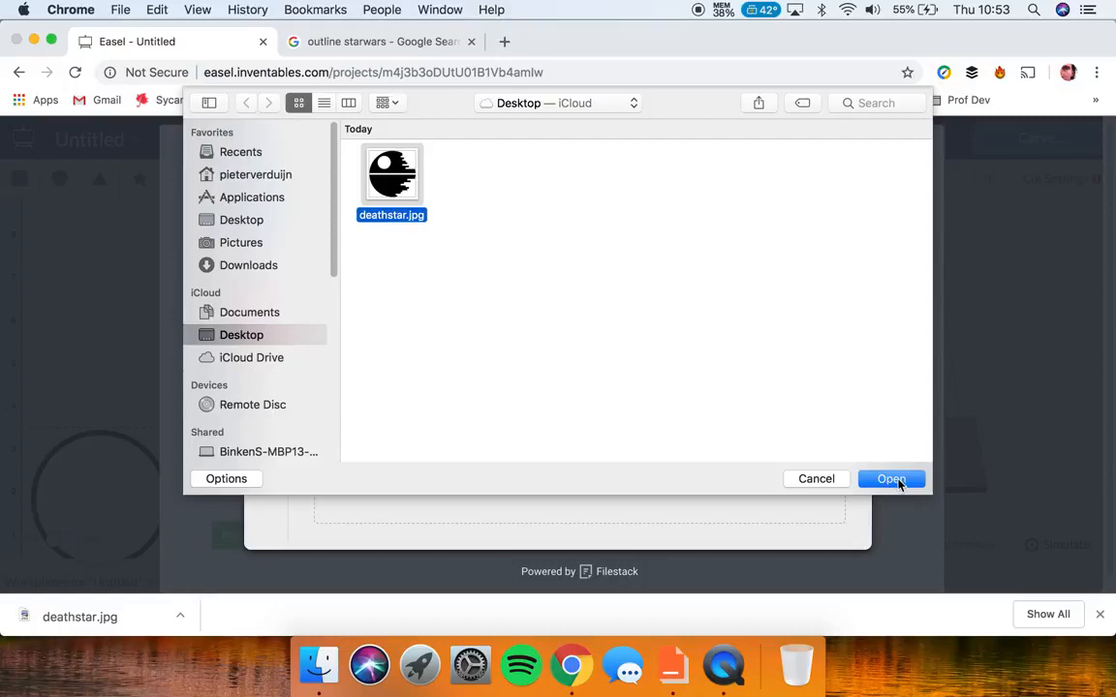
click(891, 479)
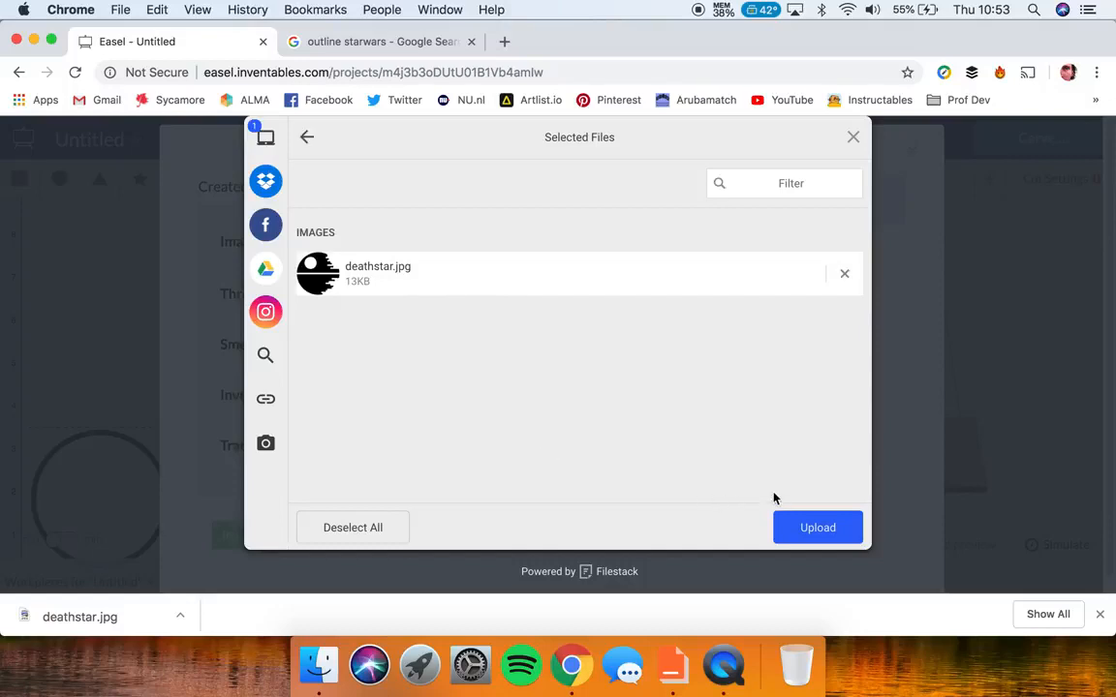
click(828, 535)
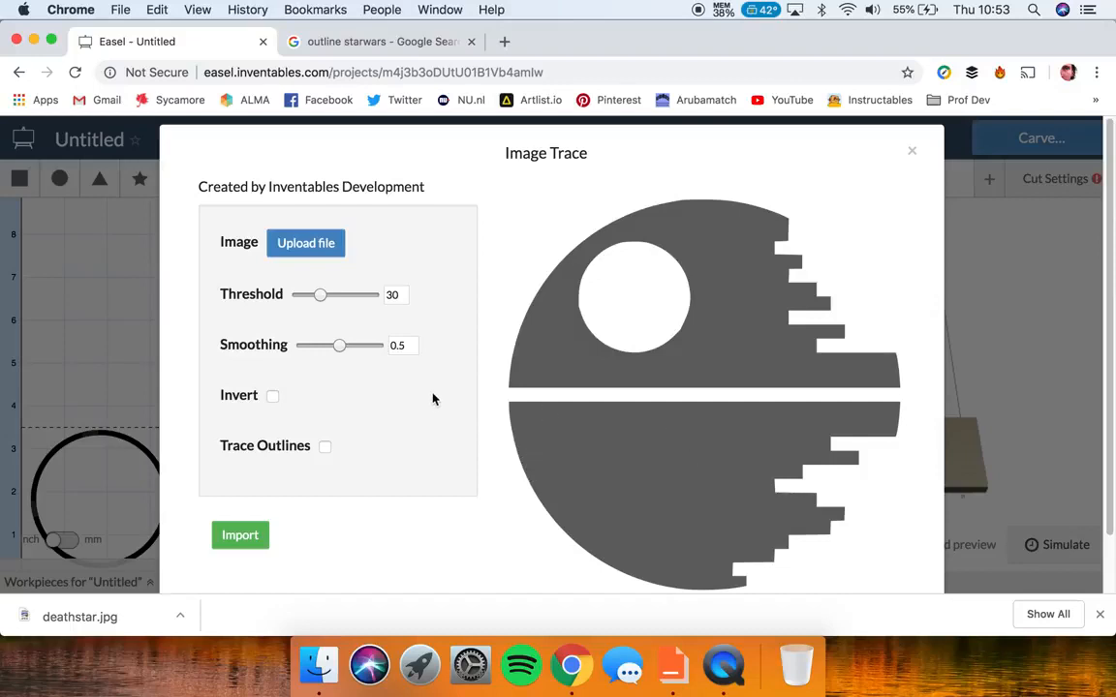
- Try trace thresholds of 82 and 47, and settle on 34
click(360, 298)
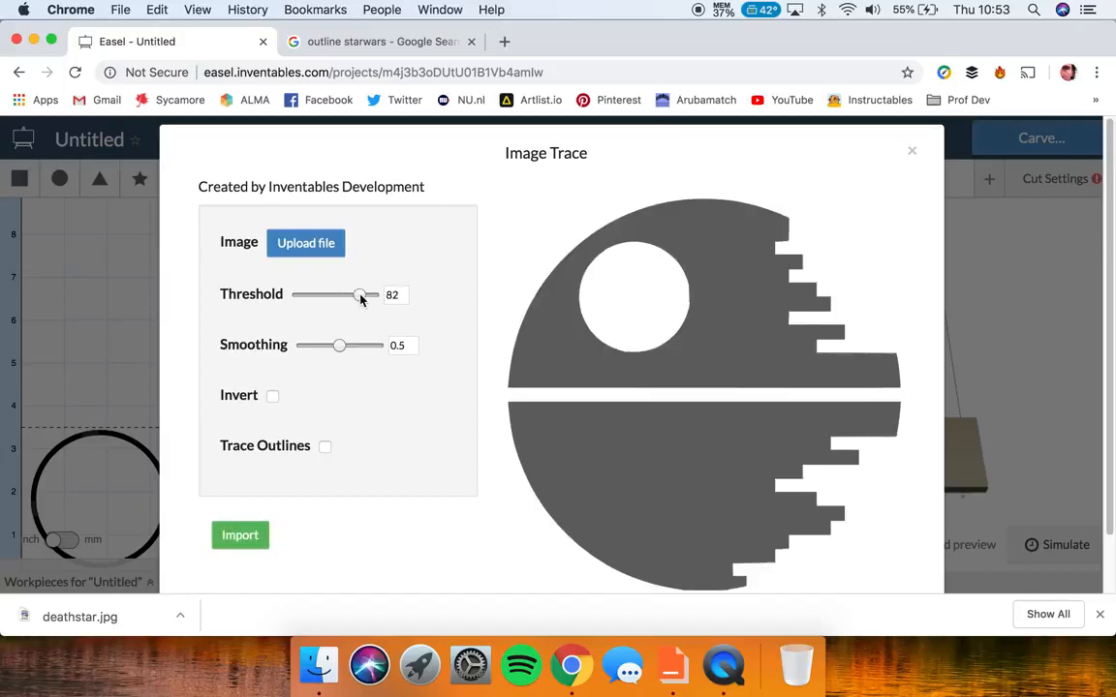
click(334, 298)
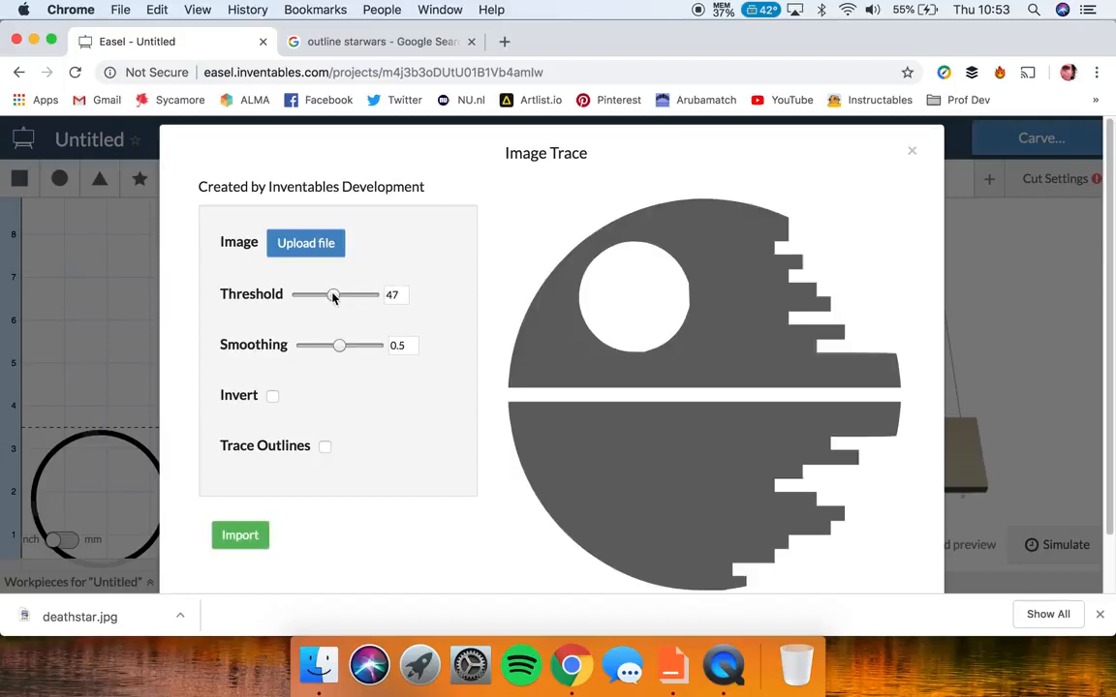
click(325, 298)
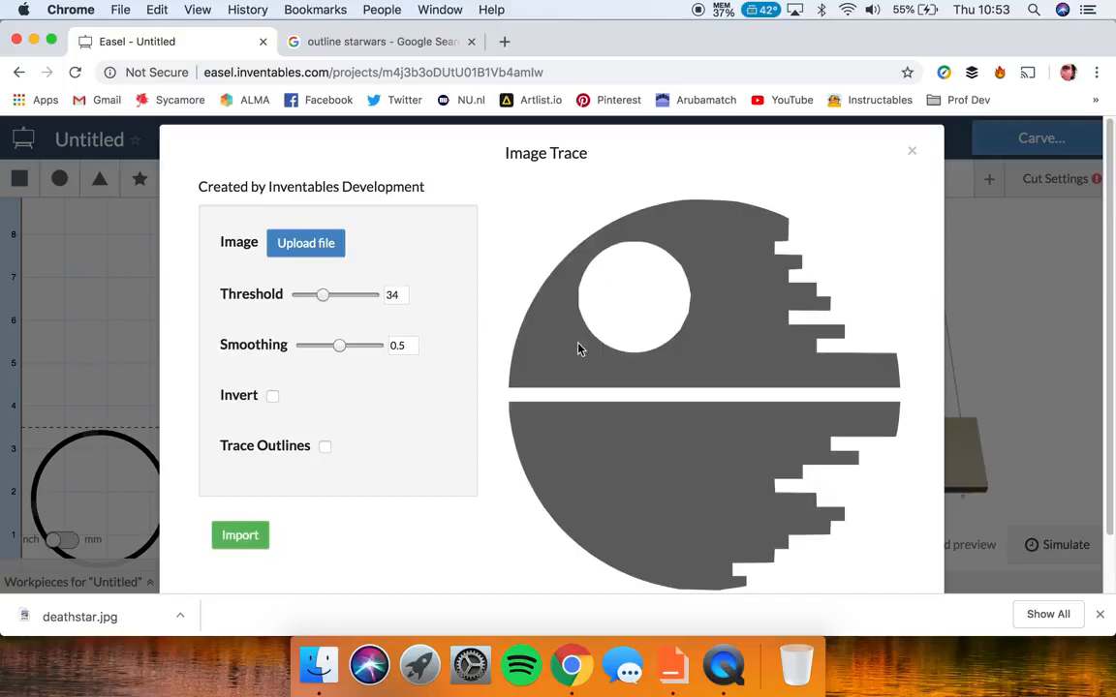
- Preview the Invert and Trace Outlines options, and import the Death Star trace with both turned off
click(272, 398)
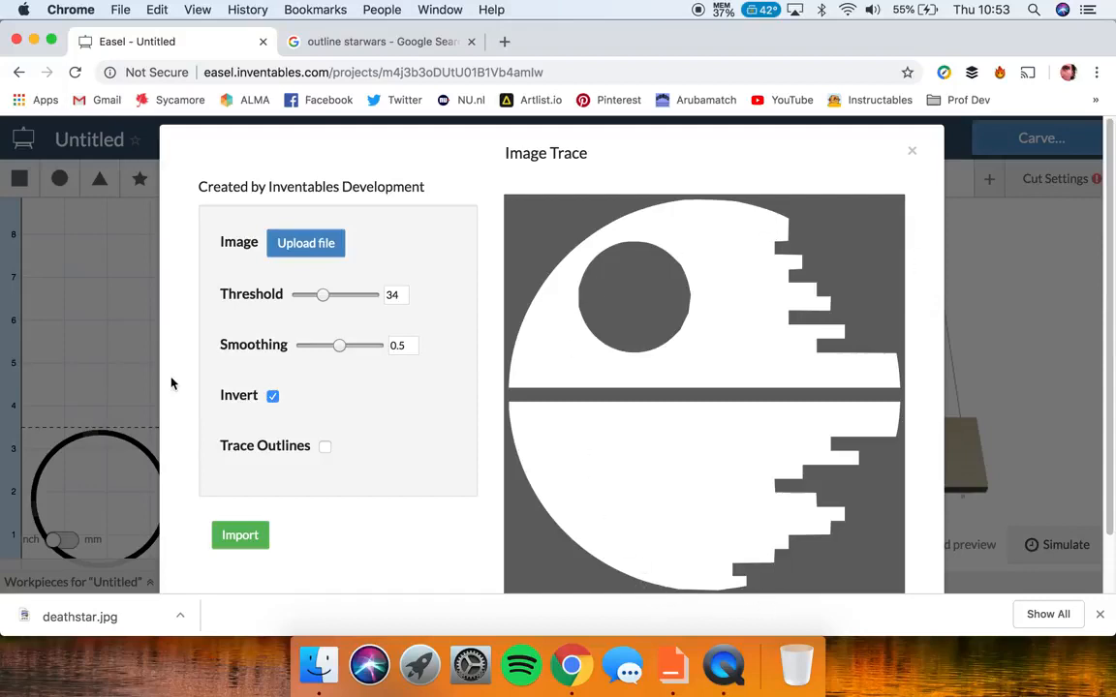
click(273, 398)
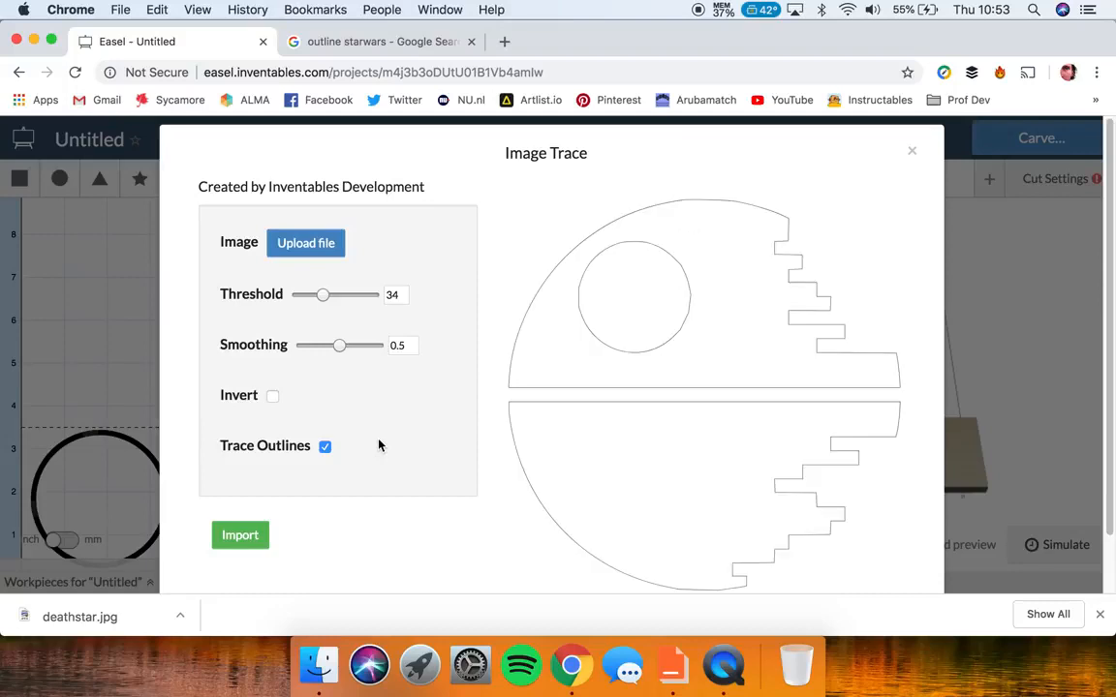
click(326, 447)
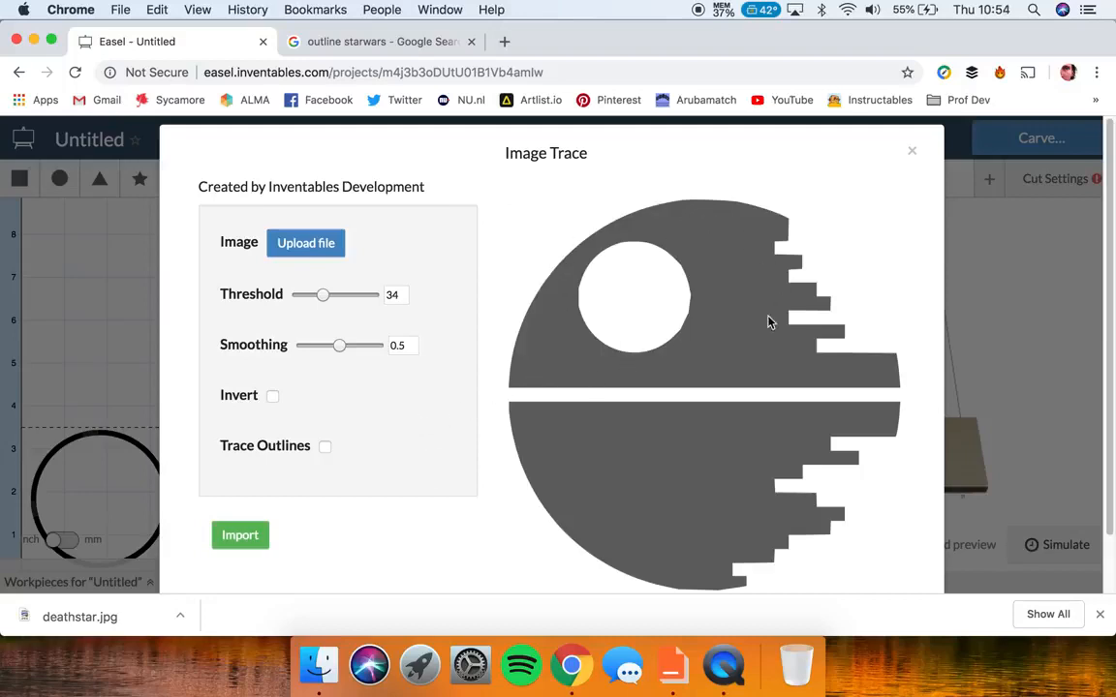
click(242, 539)
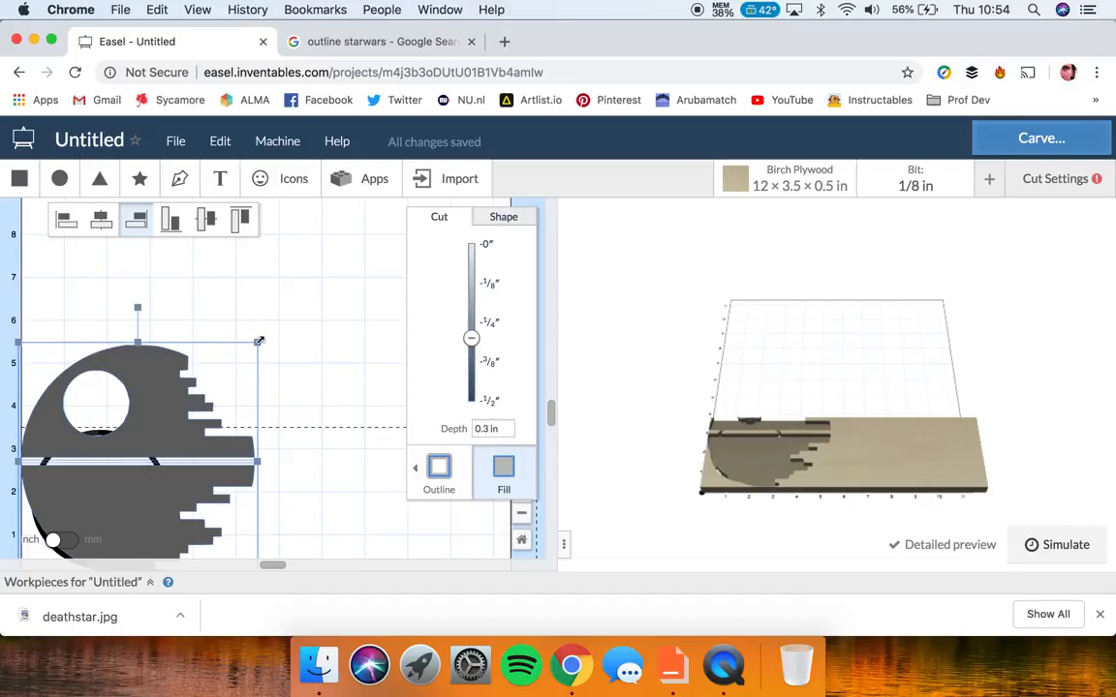
- Shrink the imported Death Star to about the circle's size and try to position it inside the circle
drag(258, 342, 154, 445)
drag(96, 495, 122, 476)
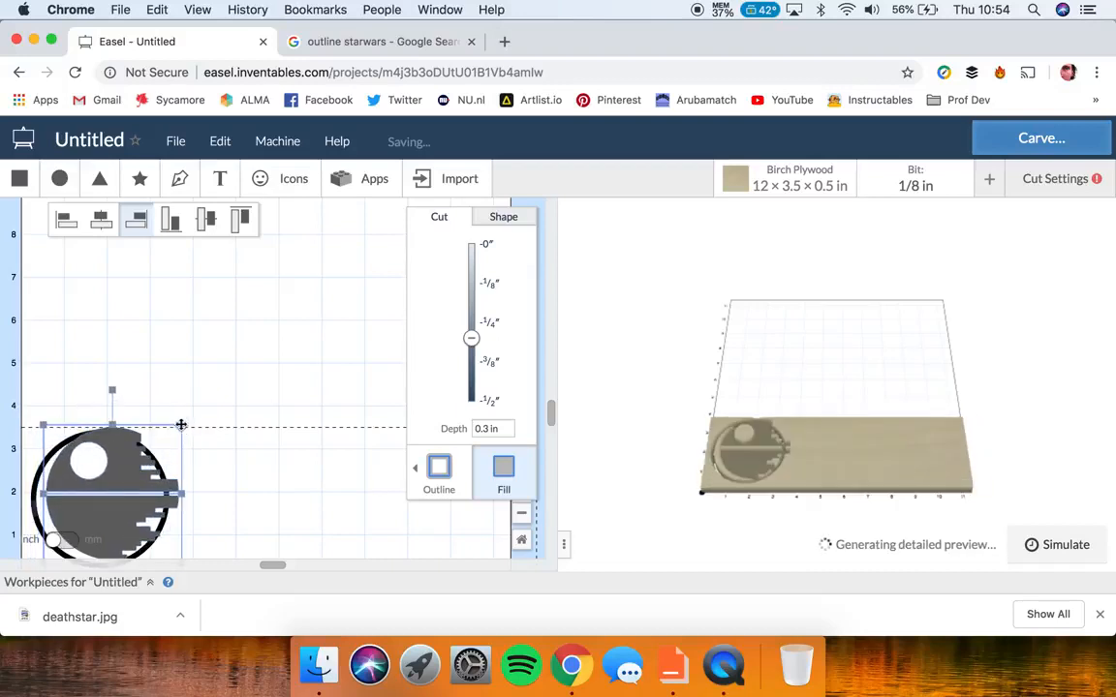
click(177, 426)
click(160, 438)
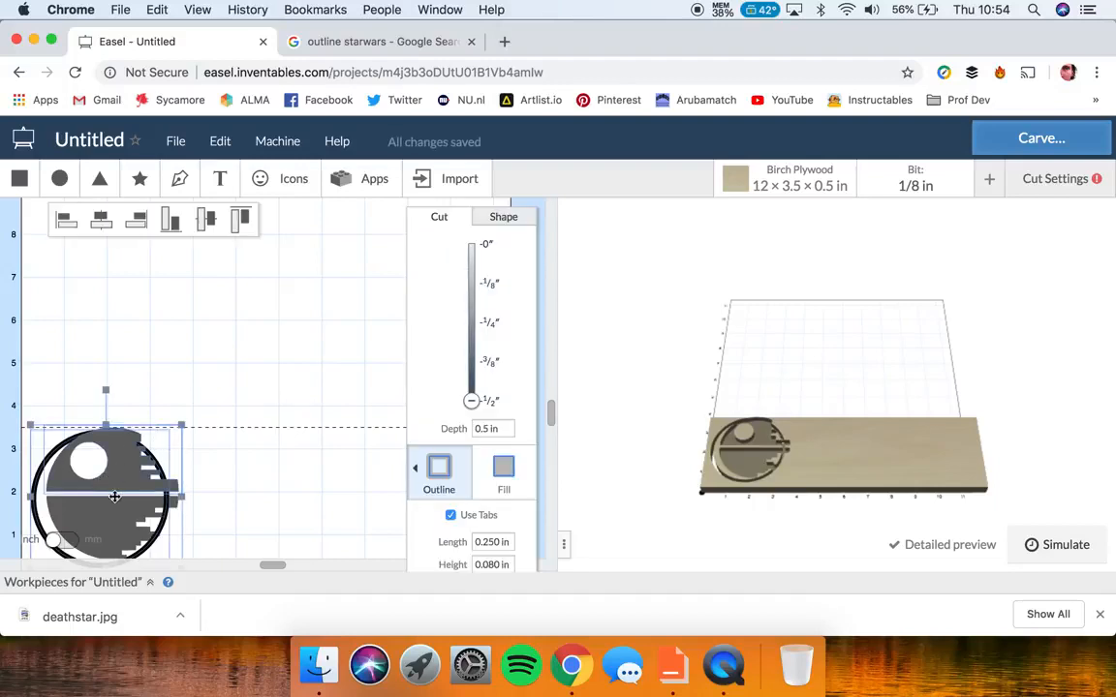
mouse_move(131, 470)
mouse_down()
mouse_move(164, 448)
mouse_move(146, 461)
mouse_up()
drag(92, 515, 72, 526)
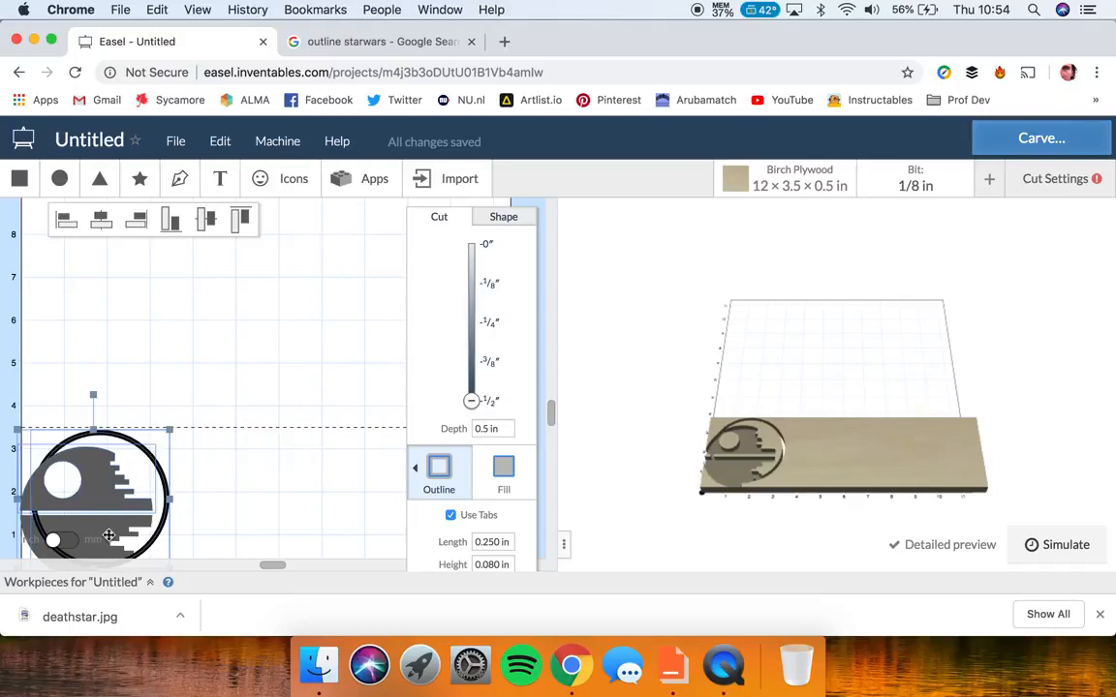
- Undo the Death Star's resizing, try moving its upper half away, and undo everything back to before the import
key(super+z)
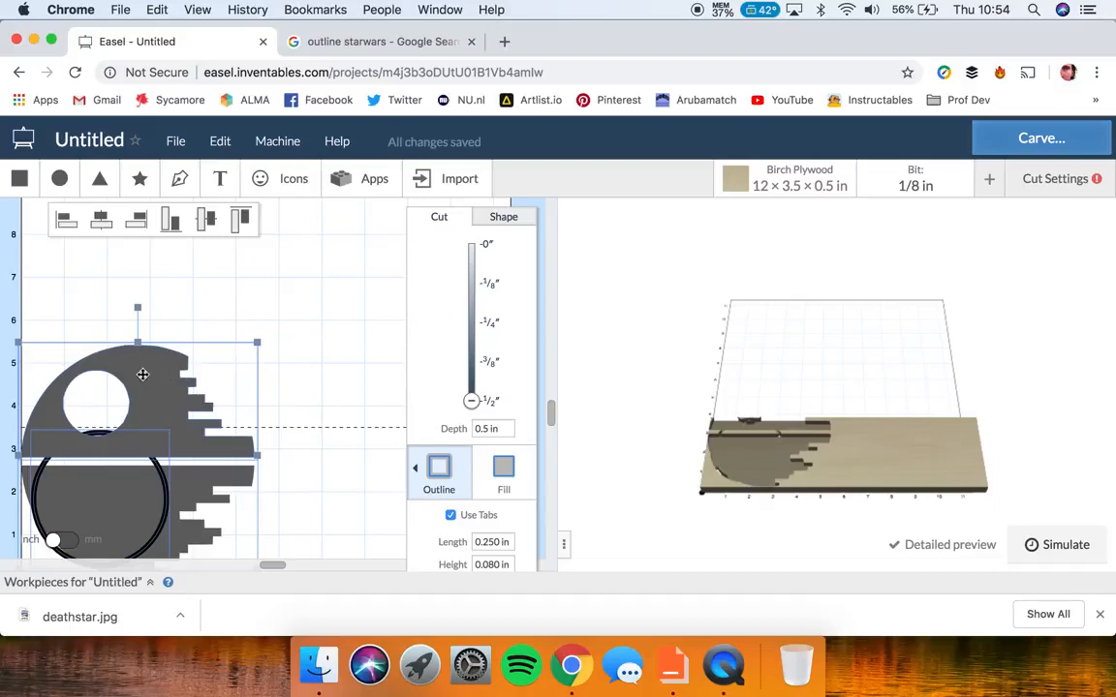
drag(151, 396, 289, 331)
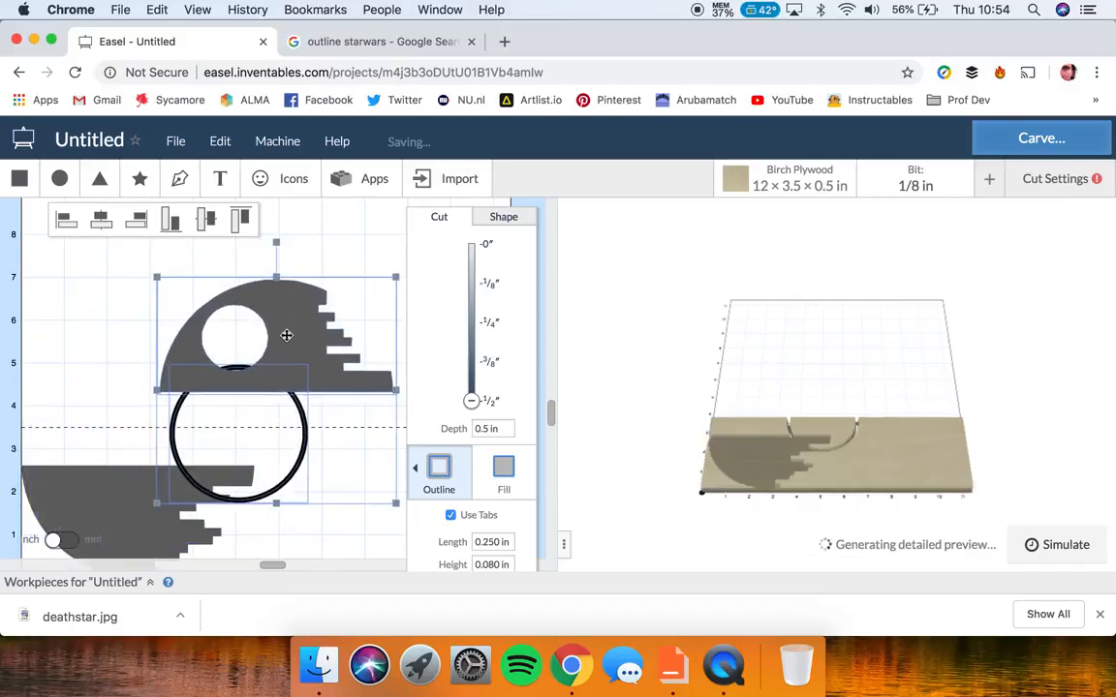
key(super+z)
key(super+z)
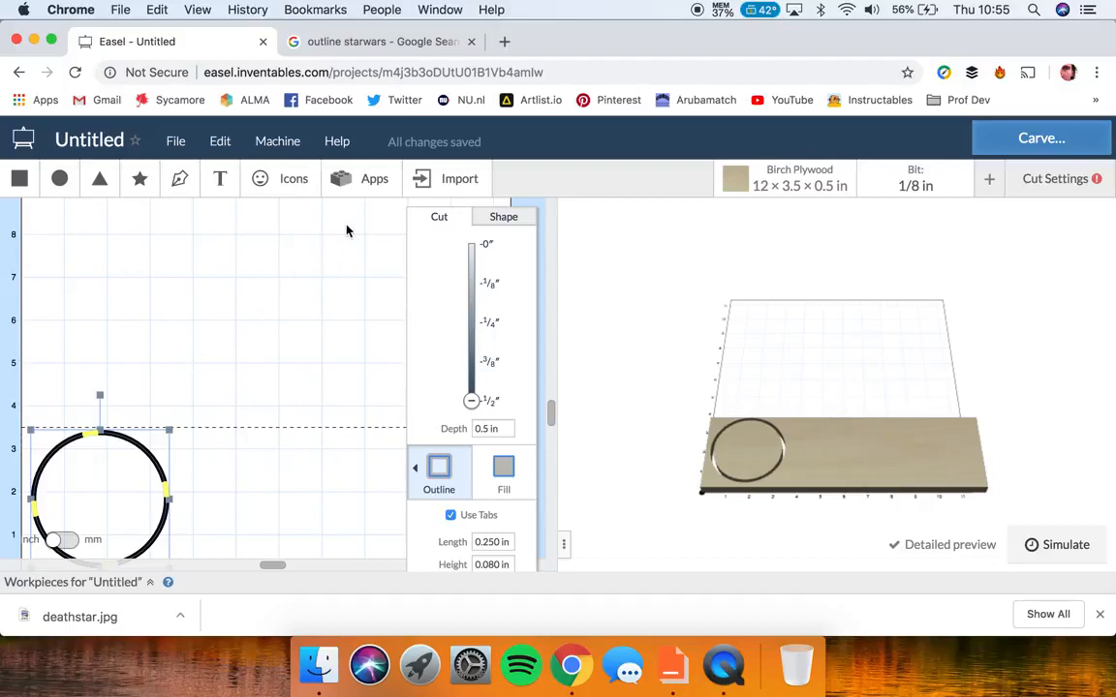
- Import deathstar.jpg through Image Trace with threshold 30 and smoothing 0.5, and move the Death Star clear of the circle
click(440, 180)
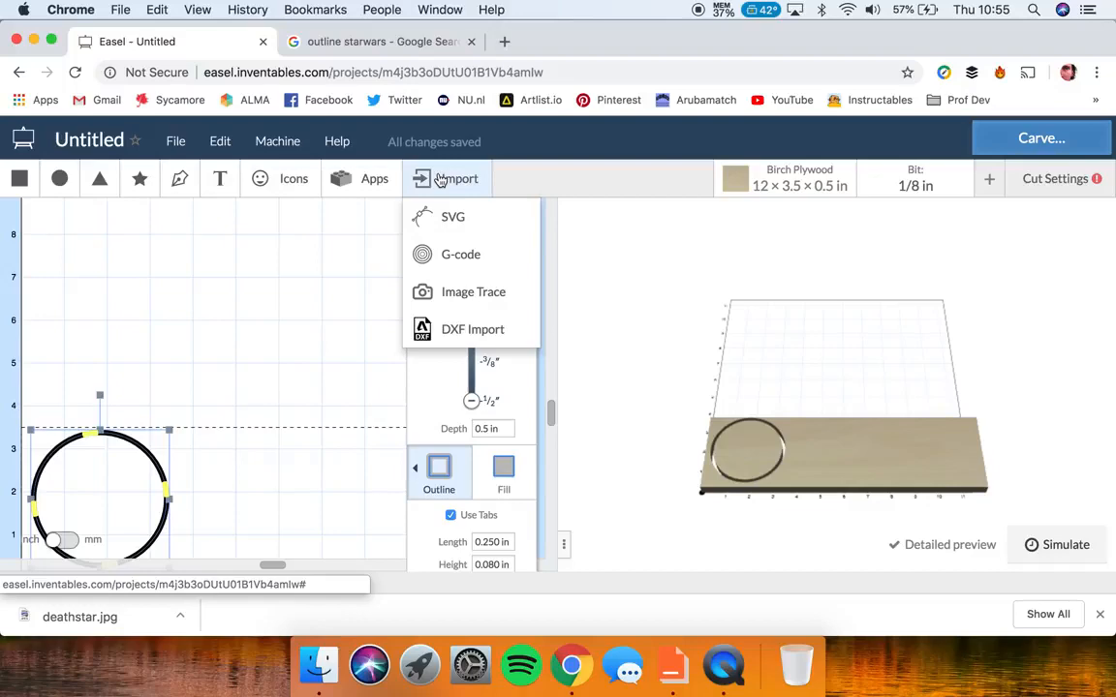
click(460, 294)
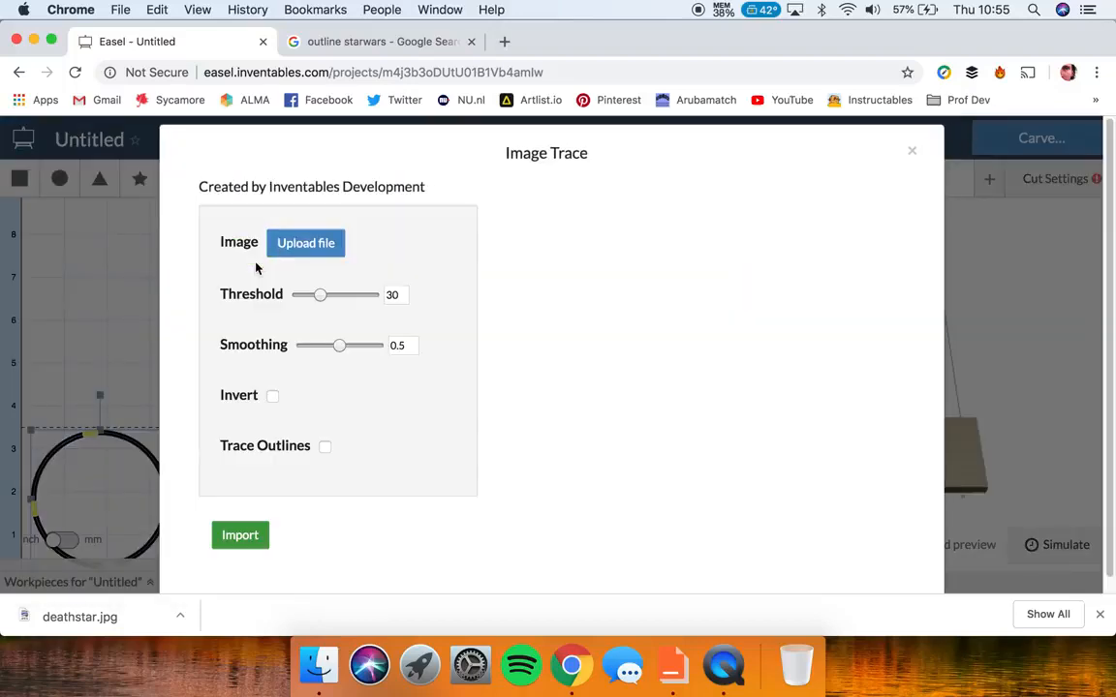
click(319, 244)
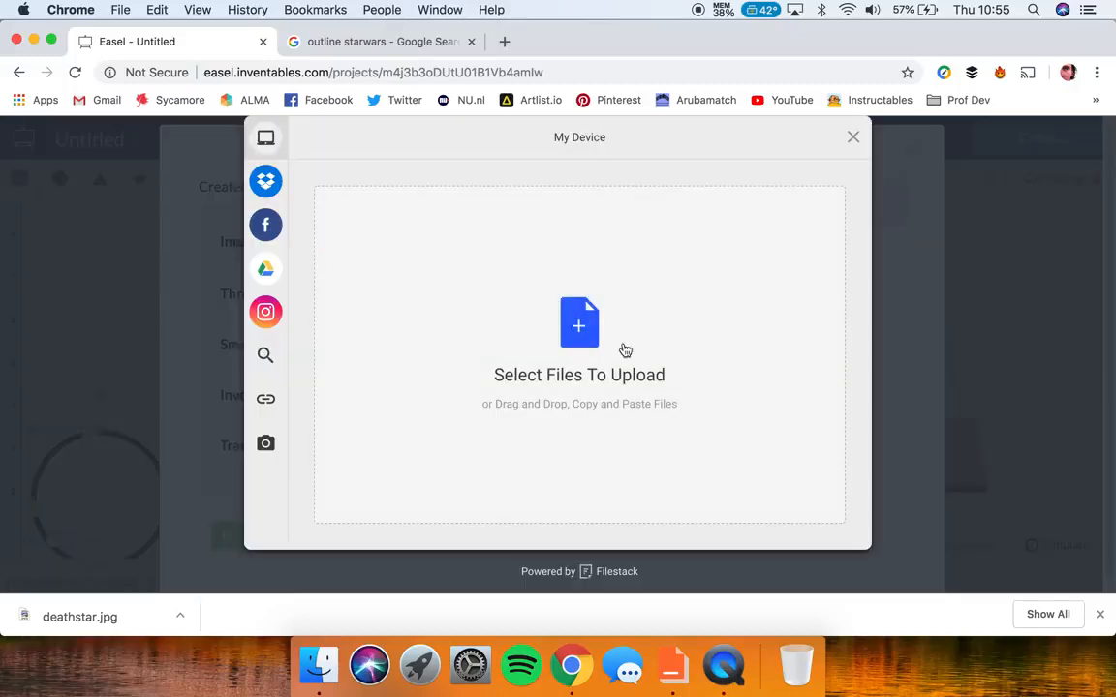
click(580, 348)
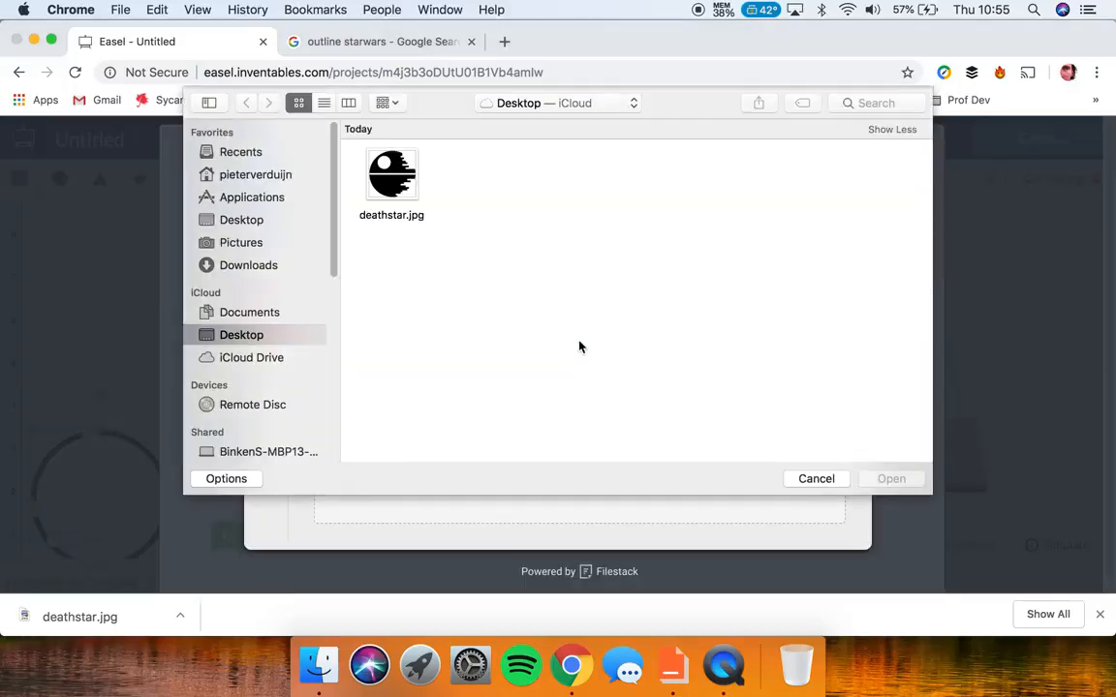
click(389, 186)
click(897, 484)
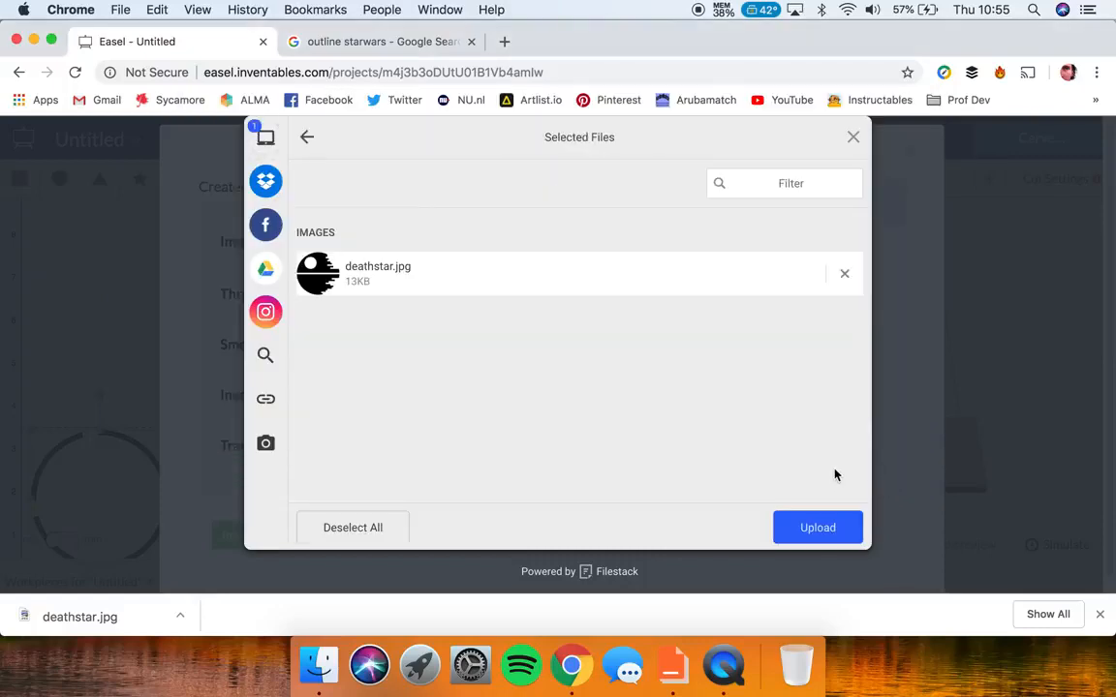
click(852, 535)
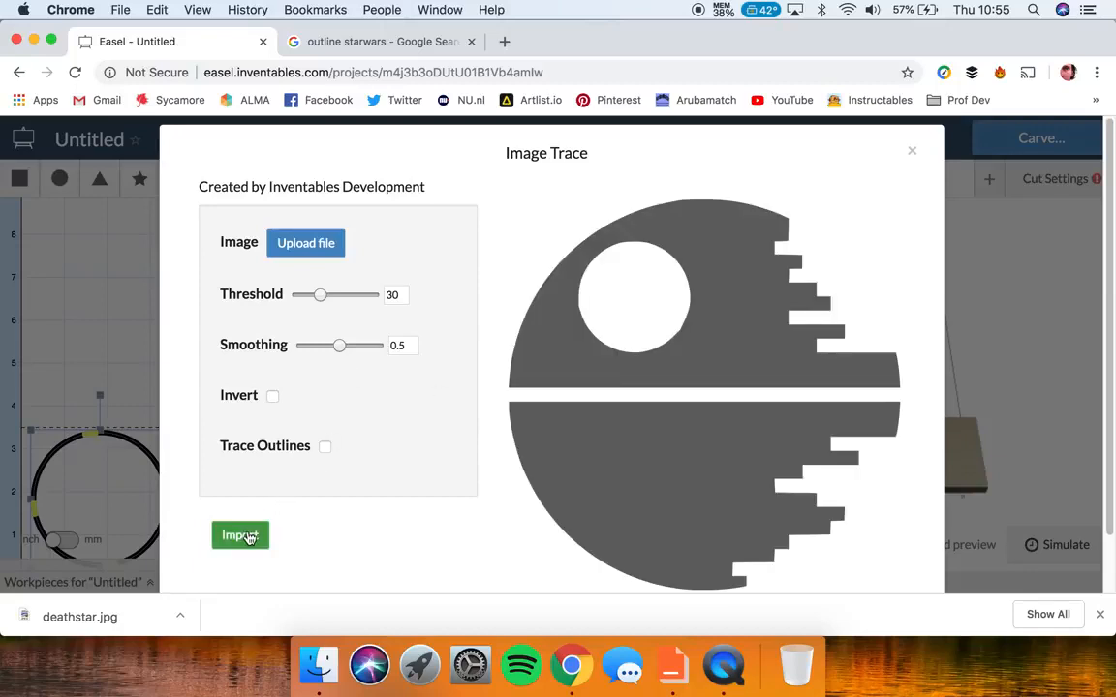
click(242, 535)
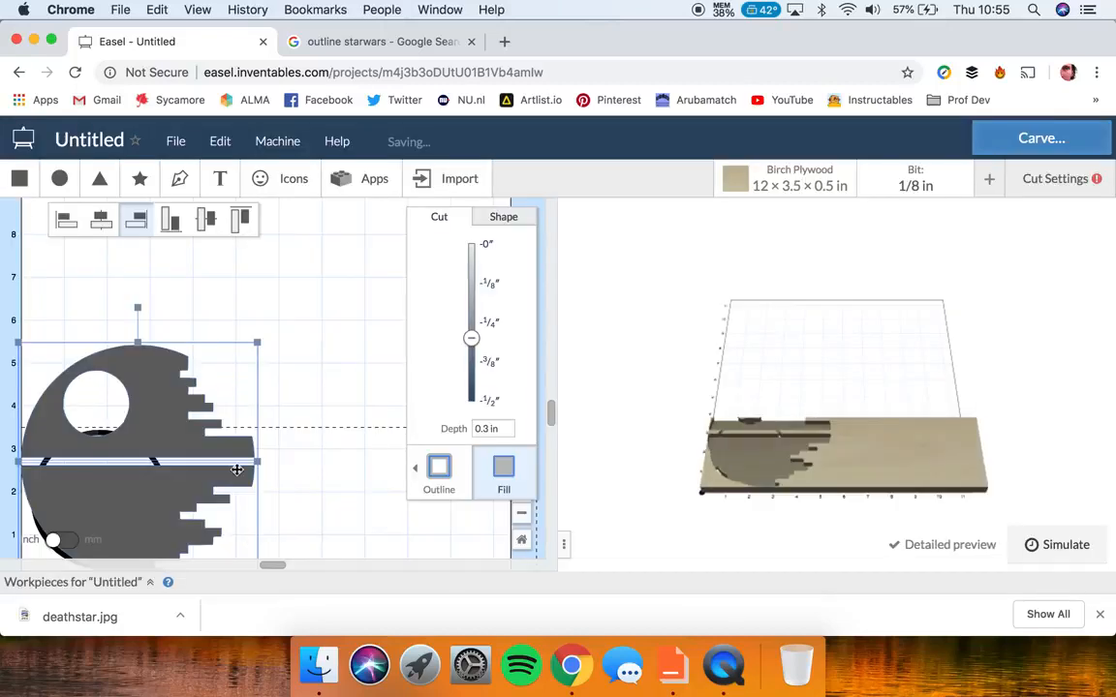
drag(118, 363, 285, 292)
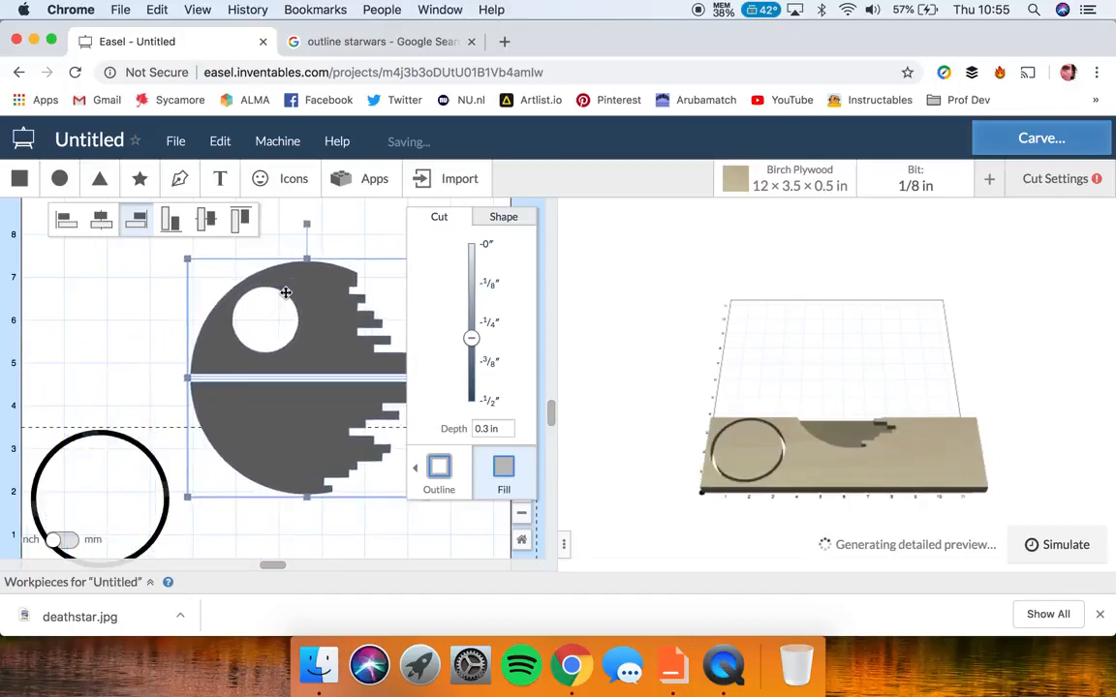
- Shrink the Death Star, position it centrally inside the circle, and reduce its cut depth to about 0.12 in
click(521, 515)
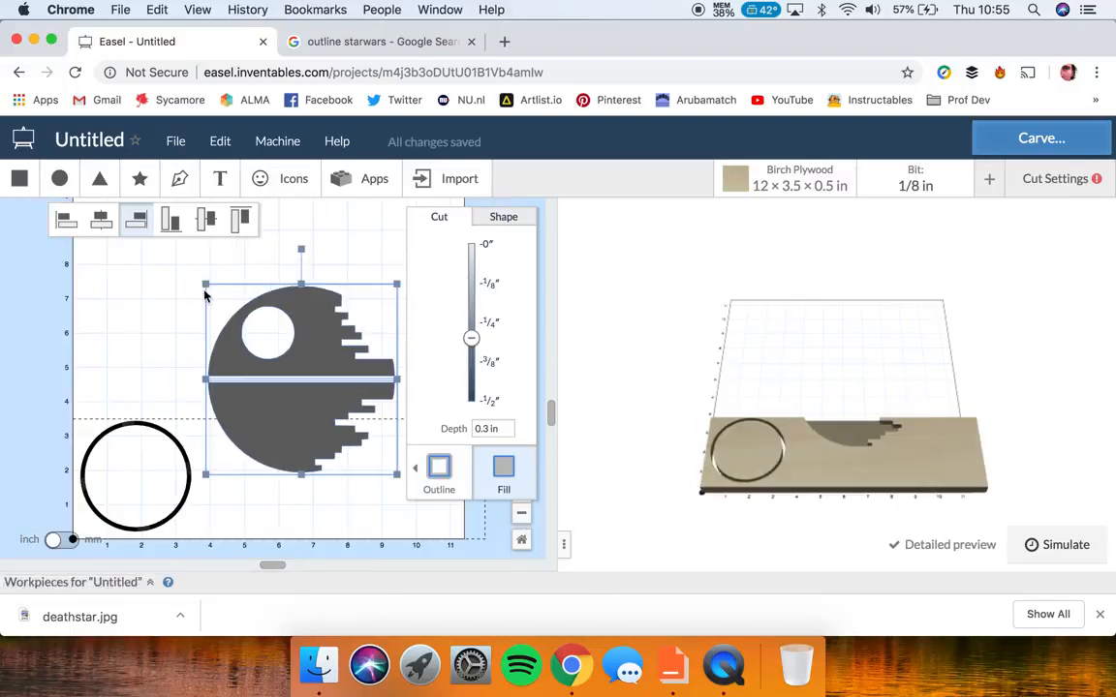
drag(203, 283, 141, 498)
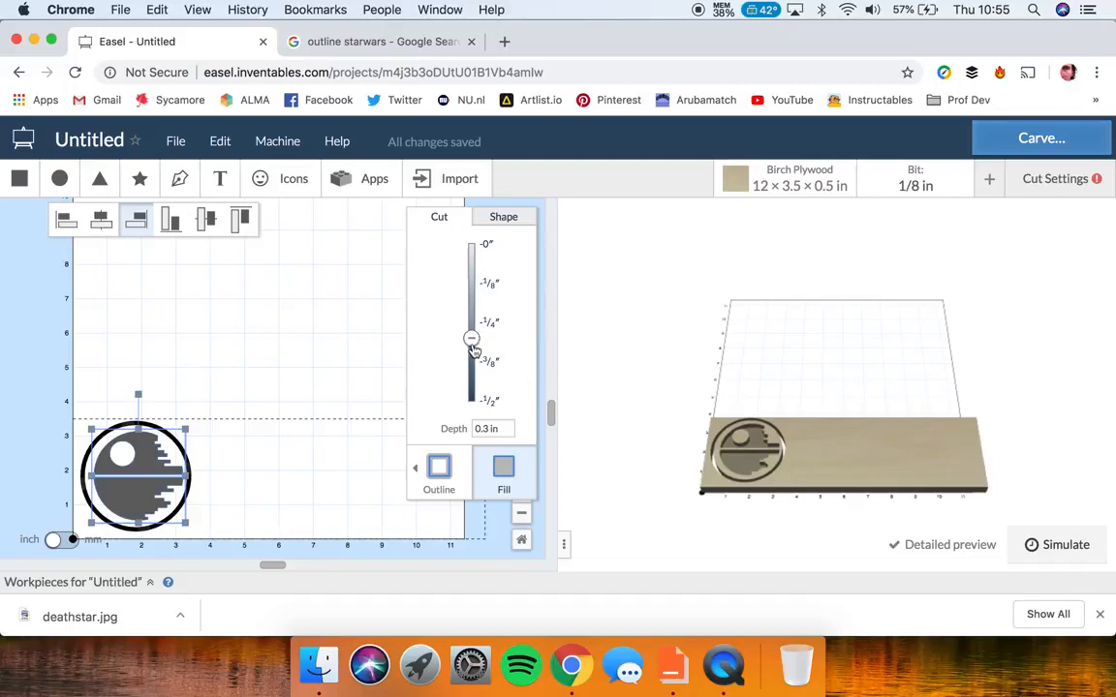
drag(481, 341, 481, 285)
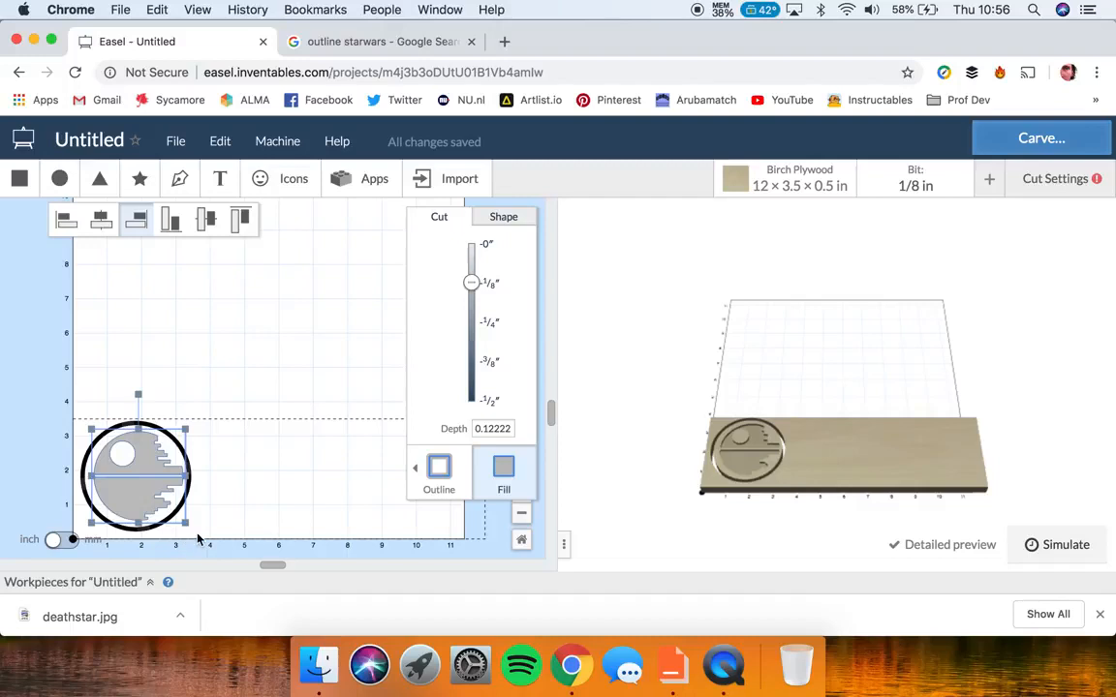
click(277, 369)
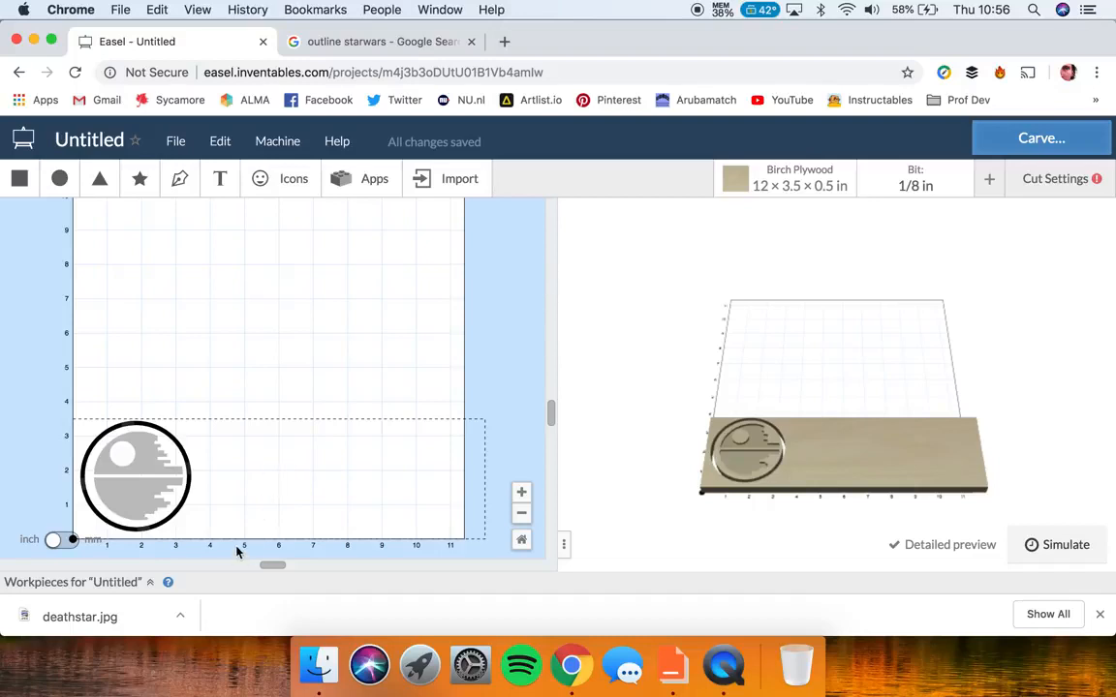
- Duplicate the circle outline and place the copy beside the original with a small gap between them
click(184, 458)
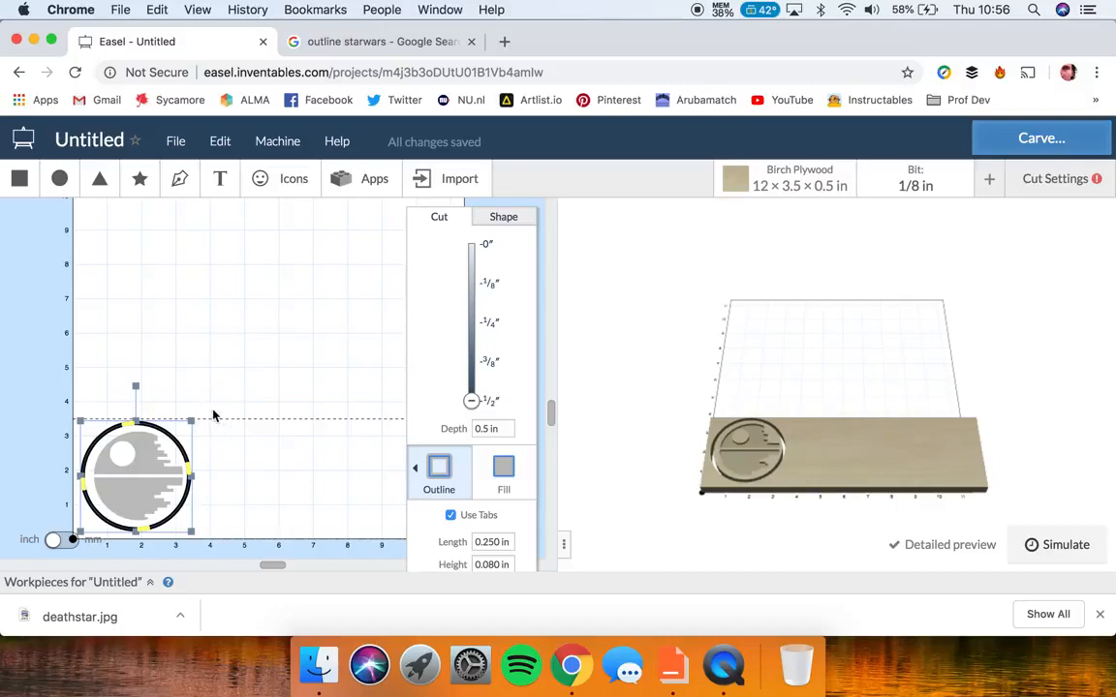
key(super+d)
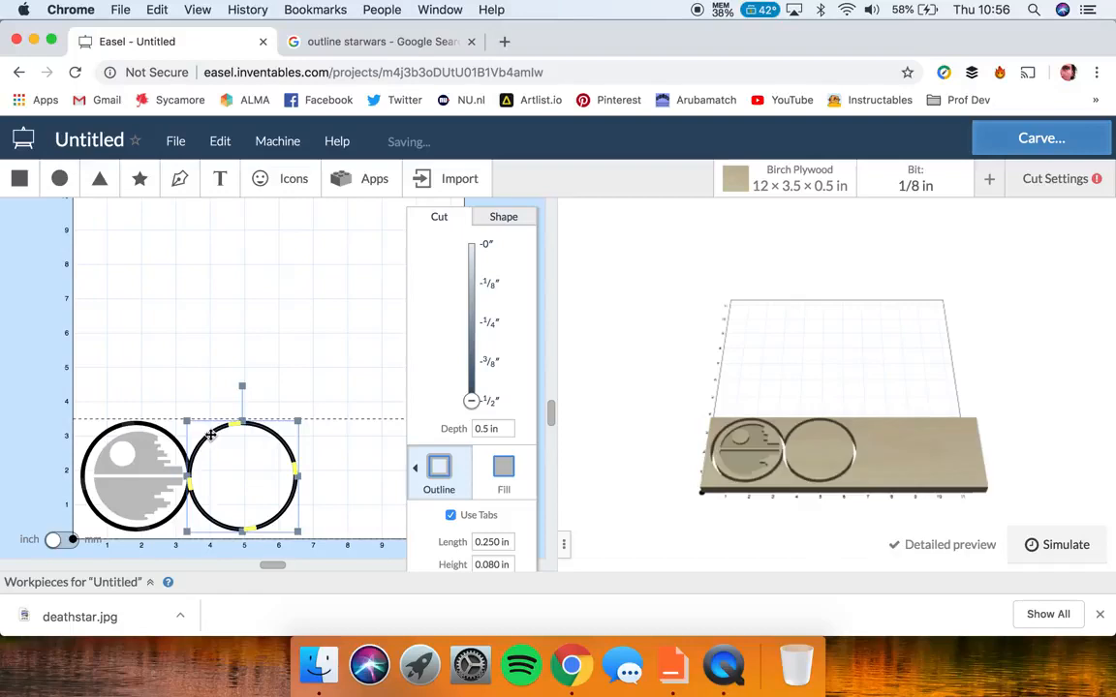
drag(209, 434, 221, 437)
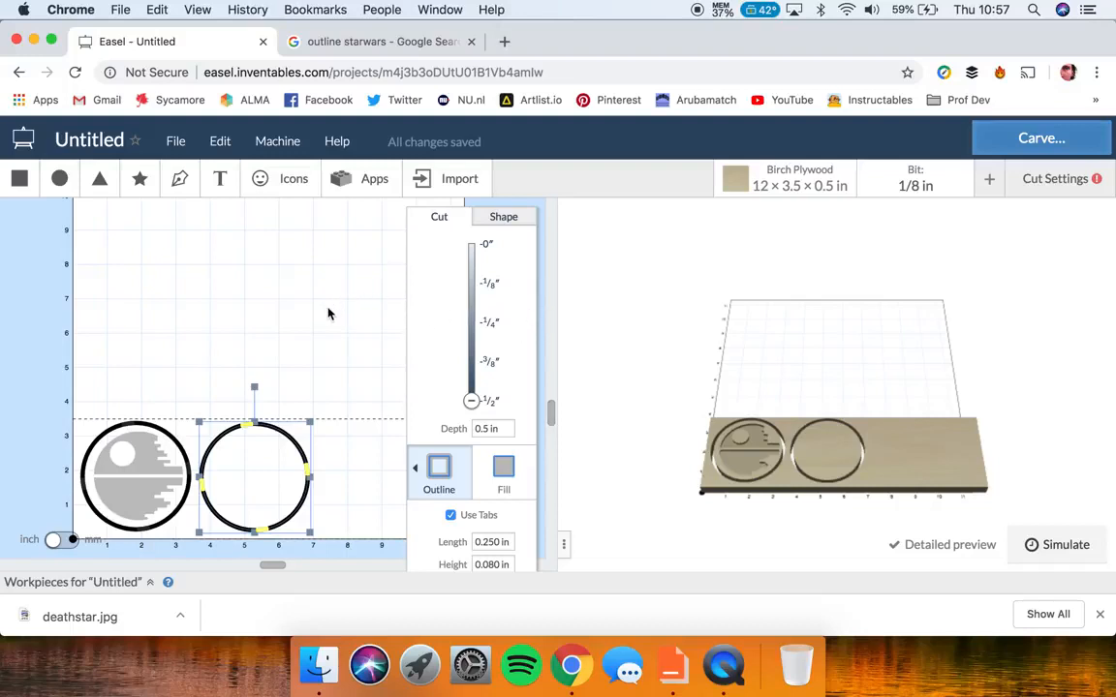
- Switch to the Google image results for "outline starwars", close the Death Star preview, and browse for another motif
click(373, 40)
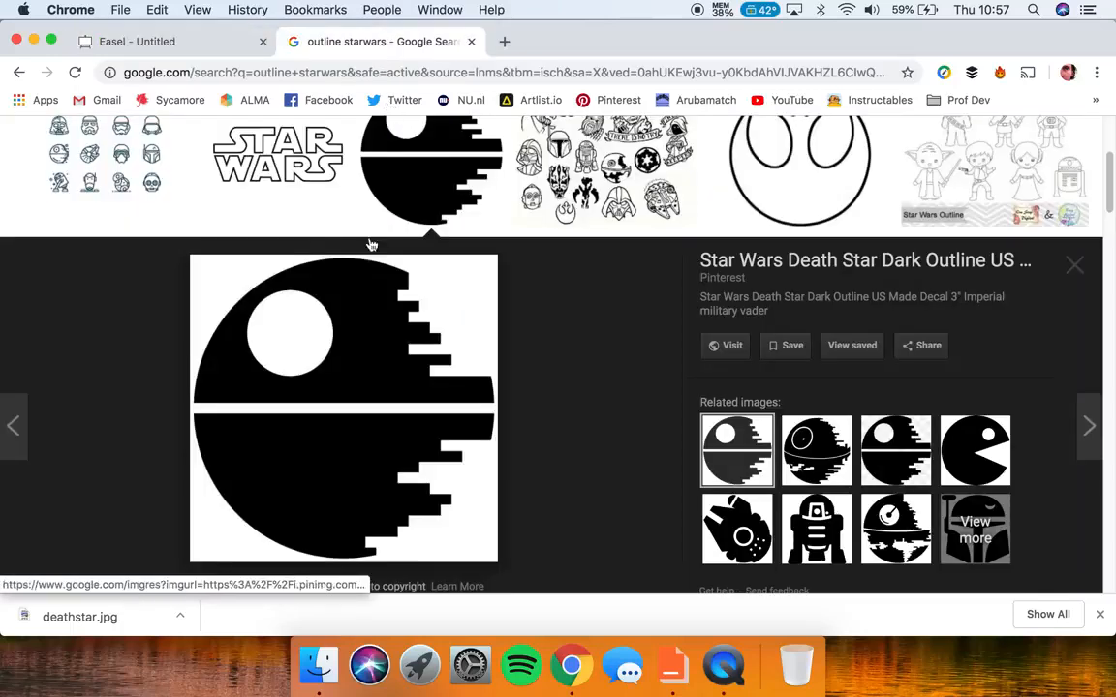
click(1073, 264)
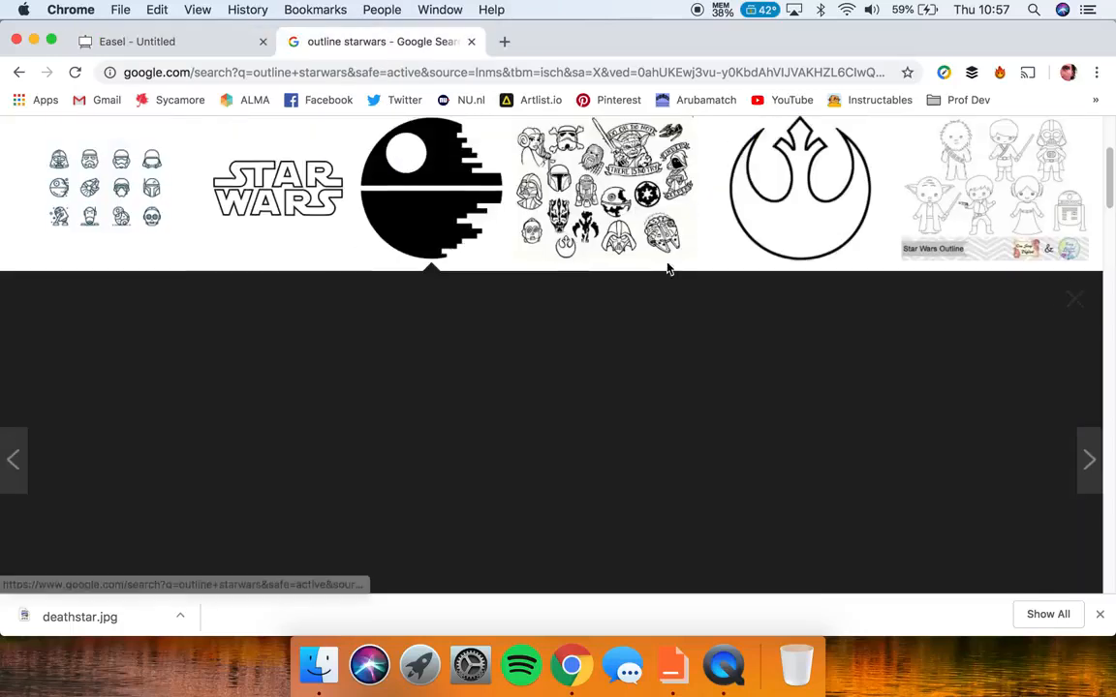
scroll(487, 293, down, 3)
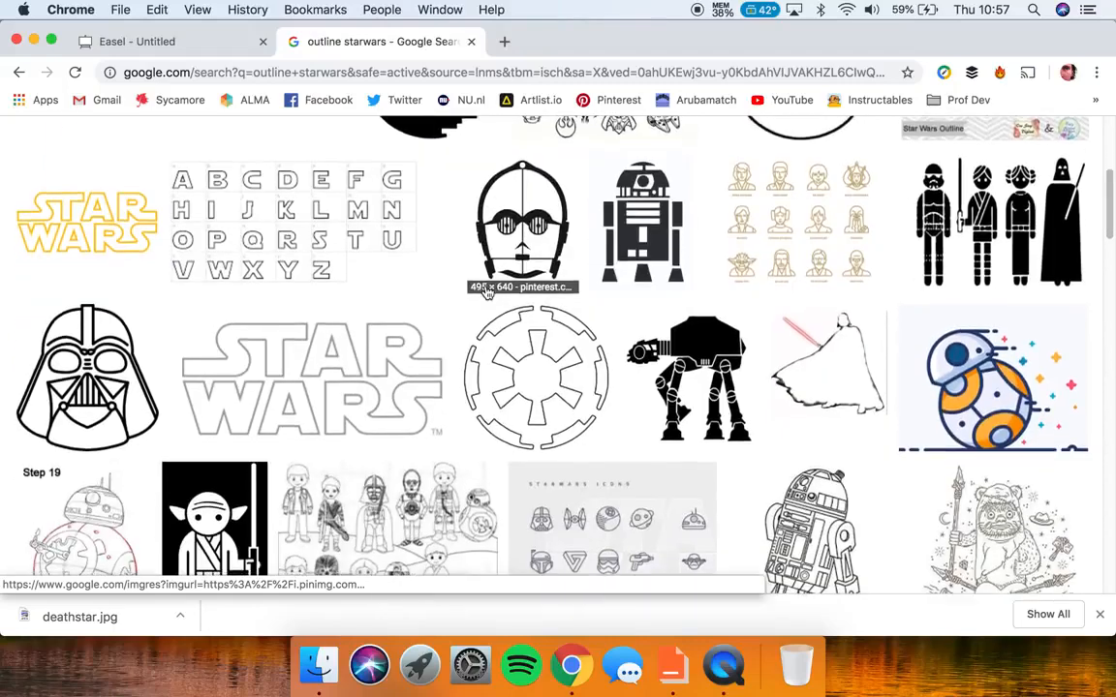
scroll(487, 291, down, 8)
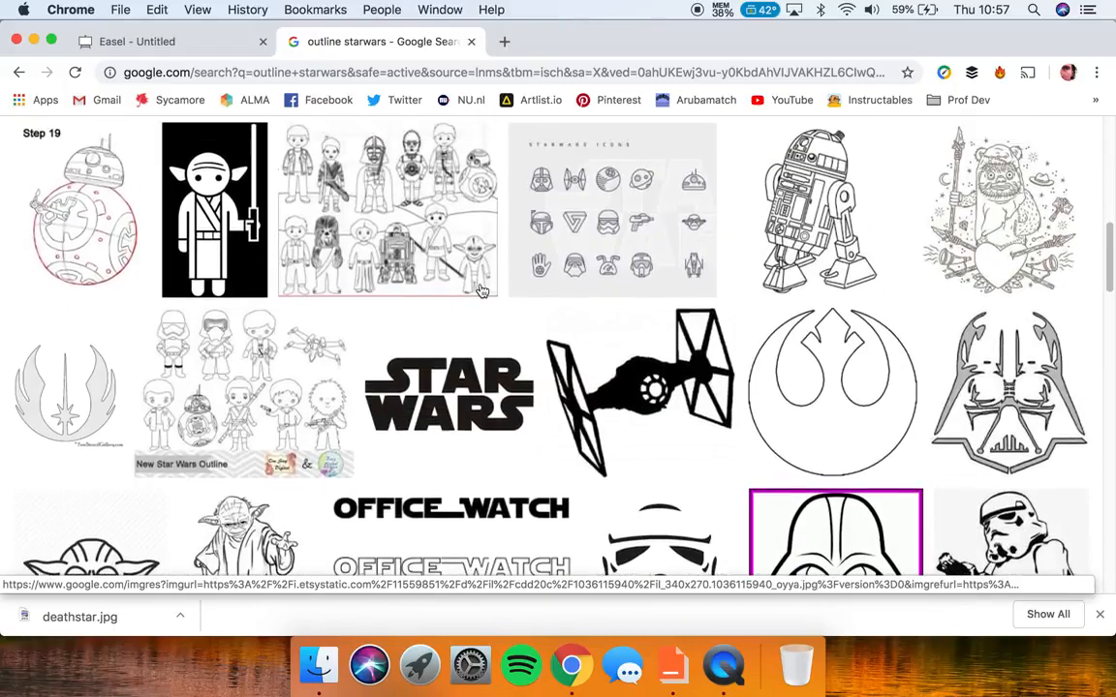
scroll(481, 291, down, 5)
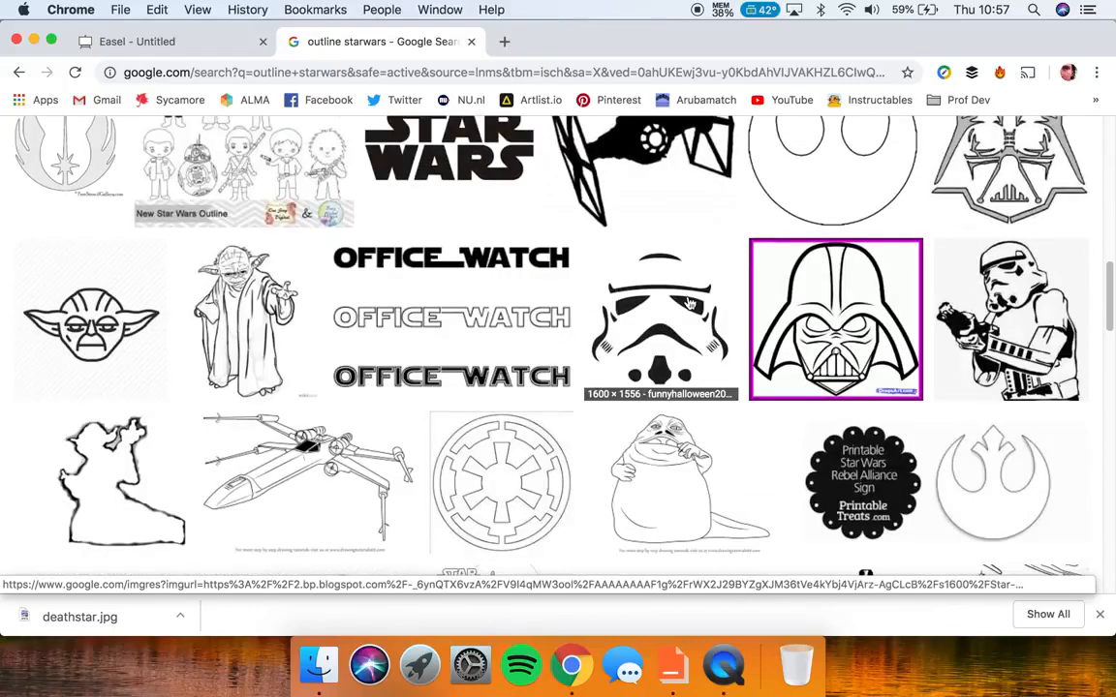
scroll(215, 289, down, 12)
scroll(216, 289, up, 20)
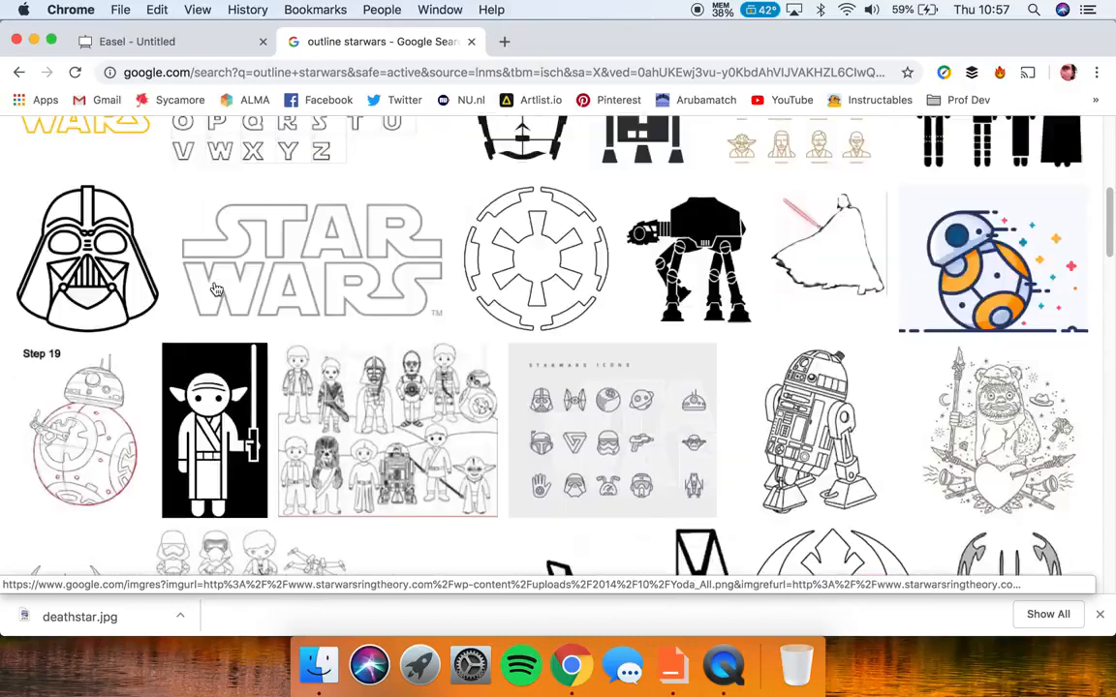
scroll(215, 289, up, 5)
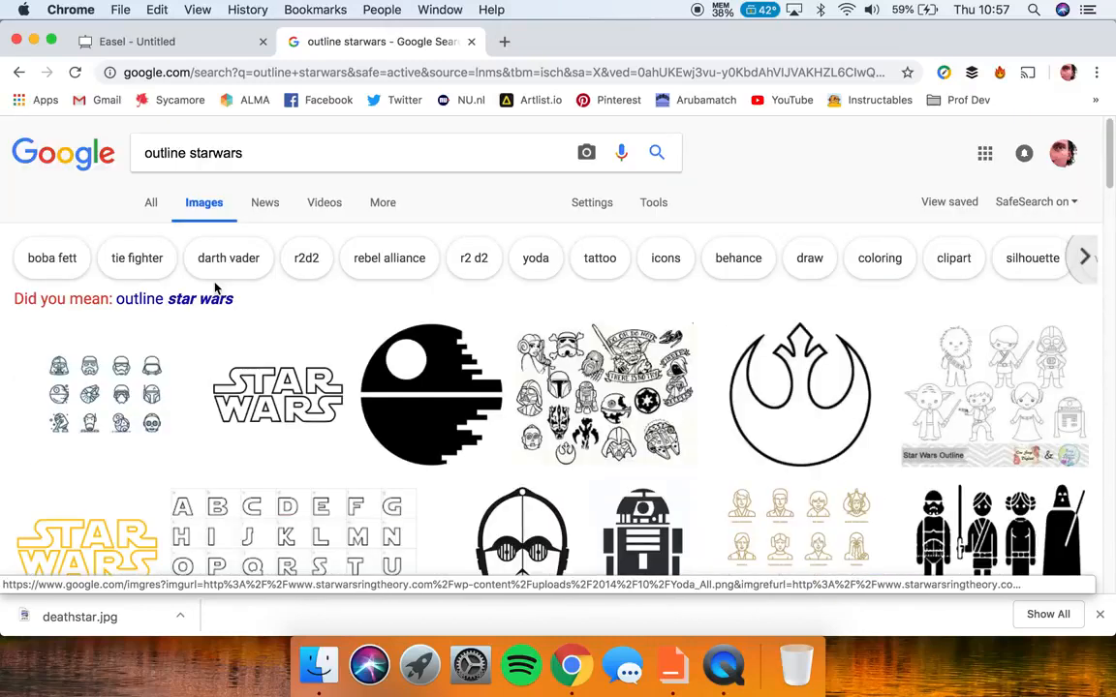
- Search Google Images for "outline starwars darth vader" and look through the results for a bold black-and-white helmet
click(274, 155)
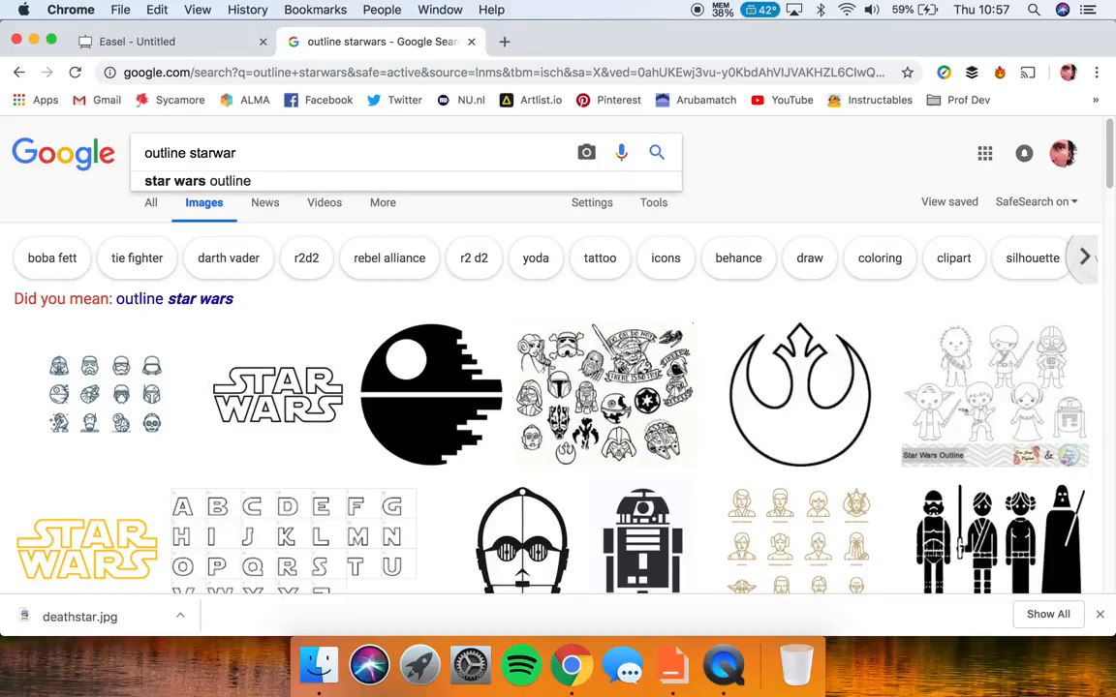
text(darth vader)
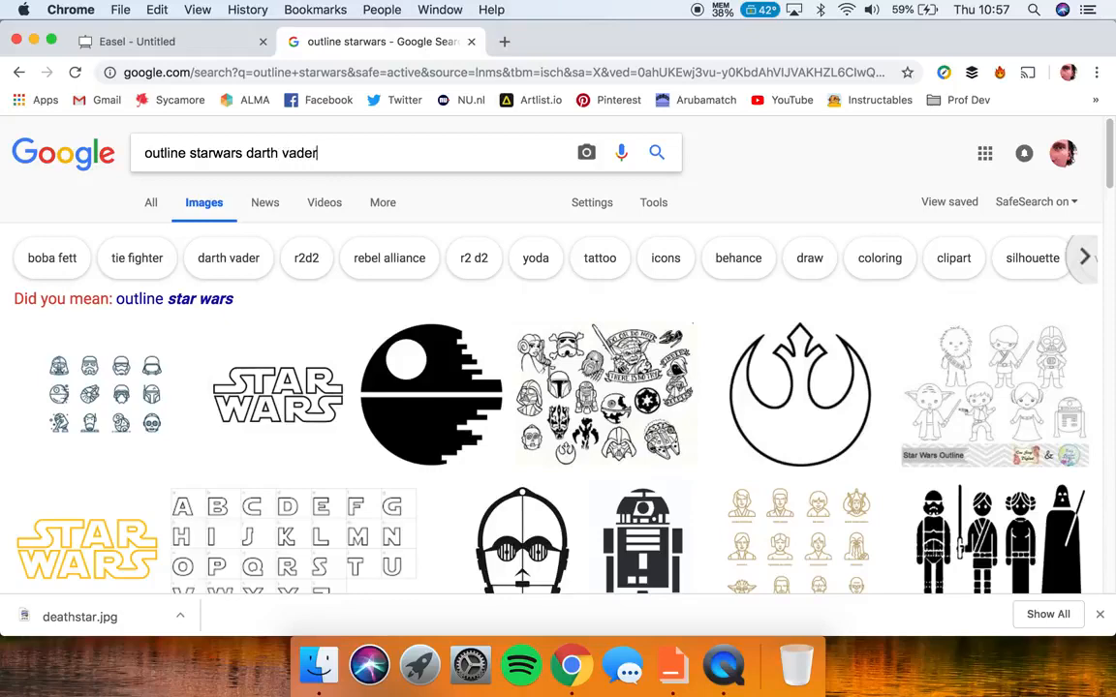
key(Return)
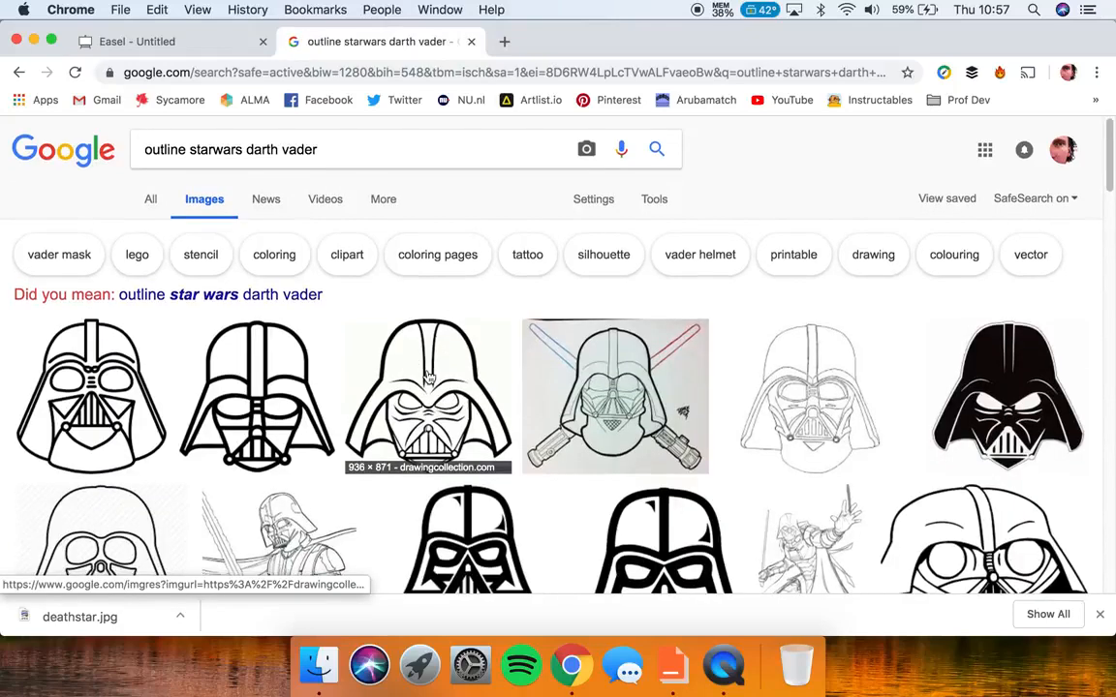
scroll(403, 371, down, 5)
scroll(194, 349, down, 5)
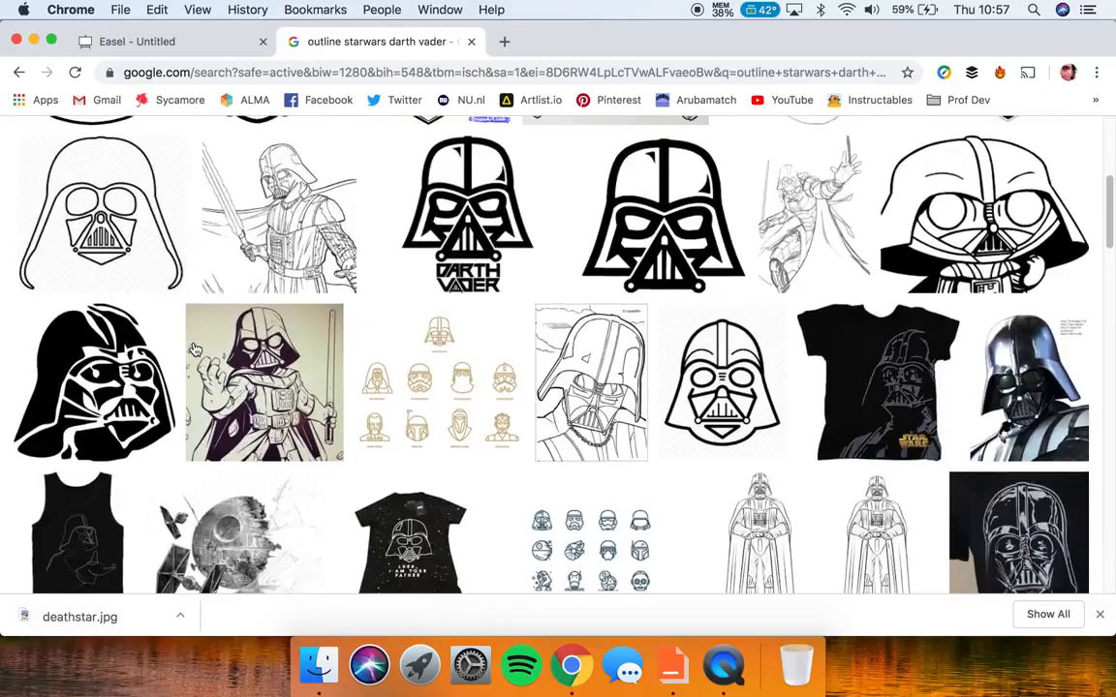
scroll(195, 349, up, 8)
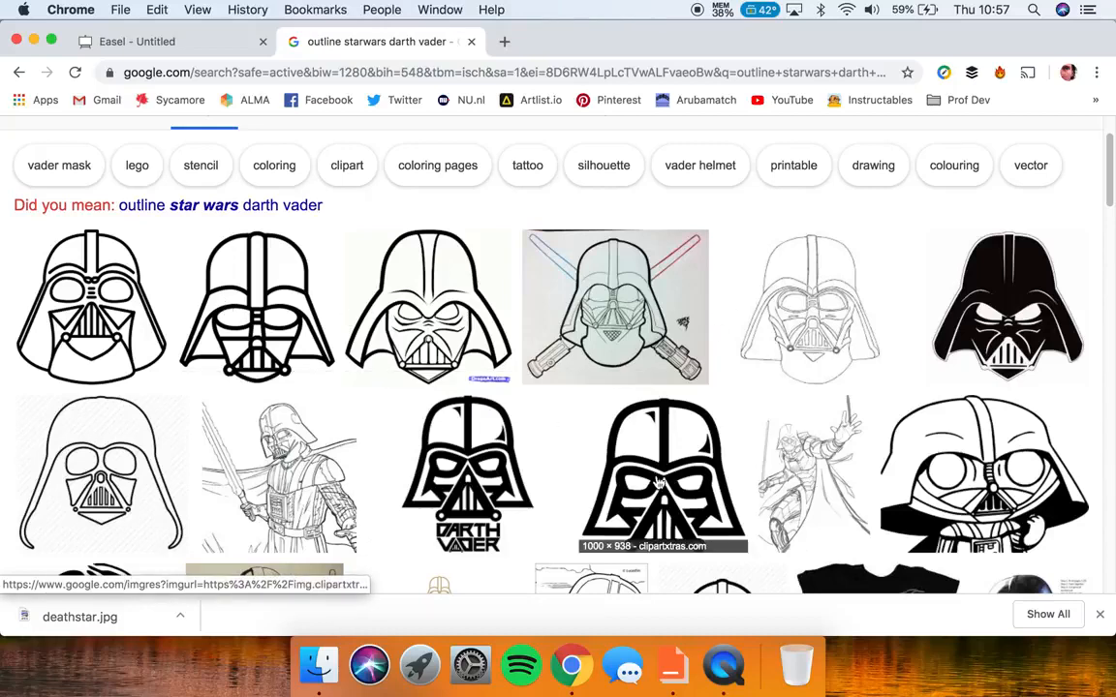
- Open the ClipartXtras Darth Vader helmet image and save it to the Desktop as a JPEG under its default name
click(657, 483)
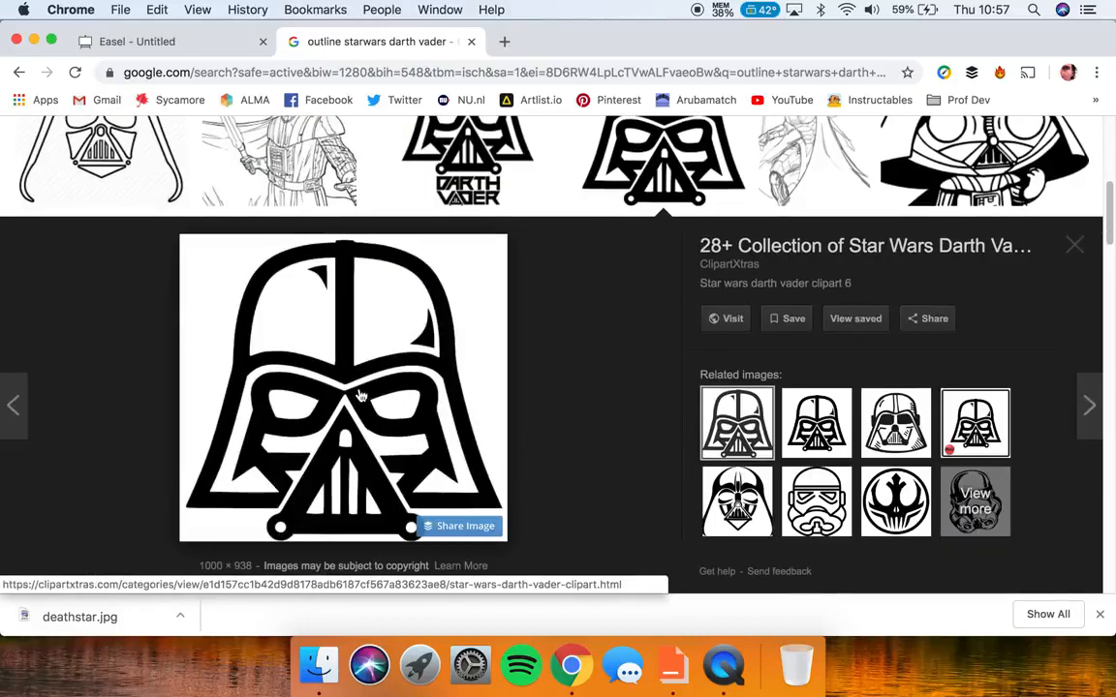
right_click(306, 358)
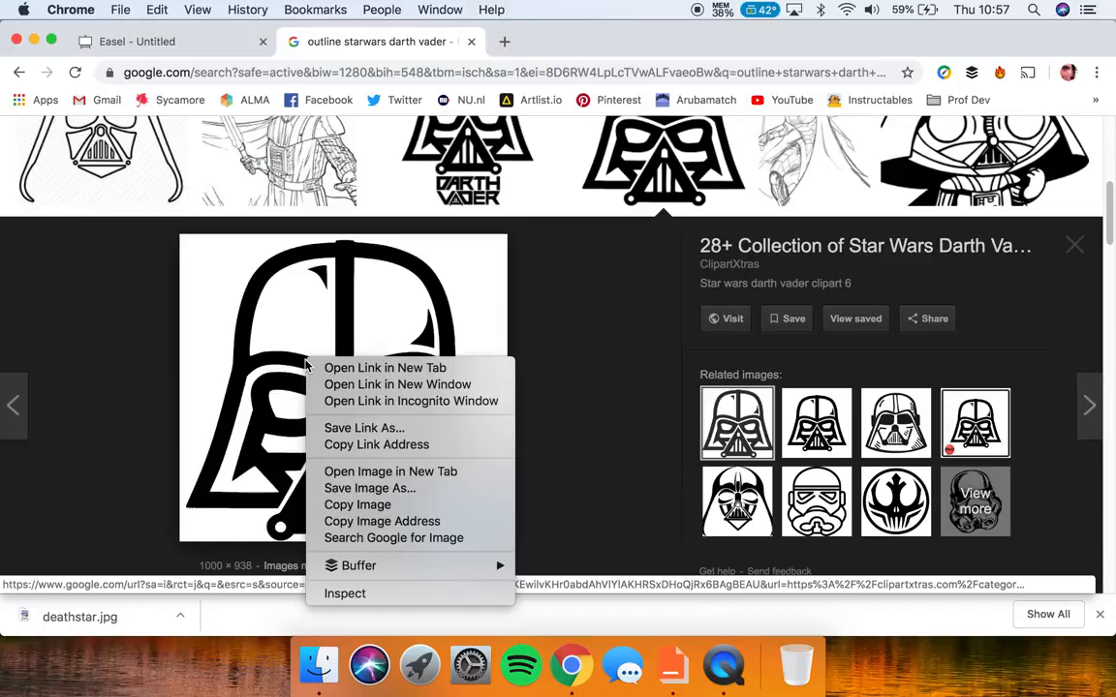
click(412, 489)
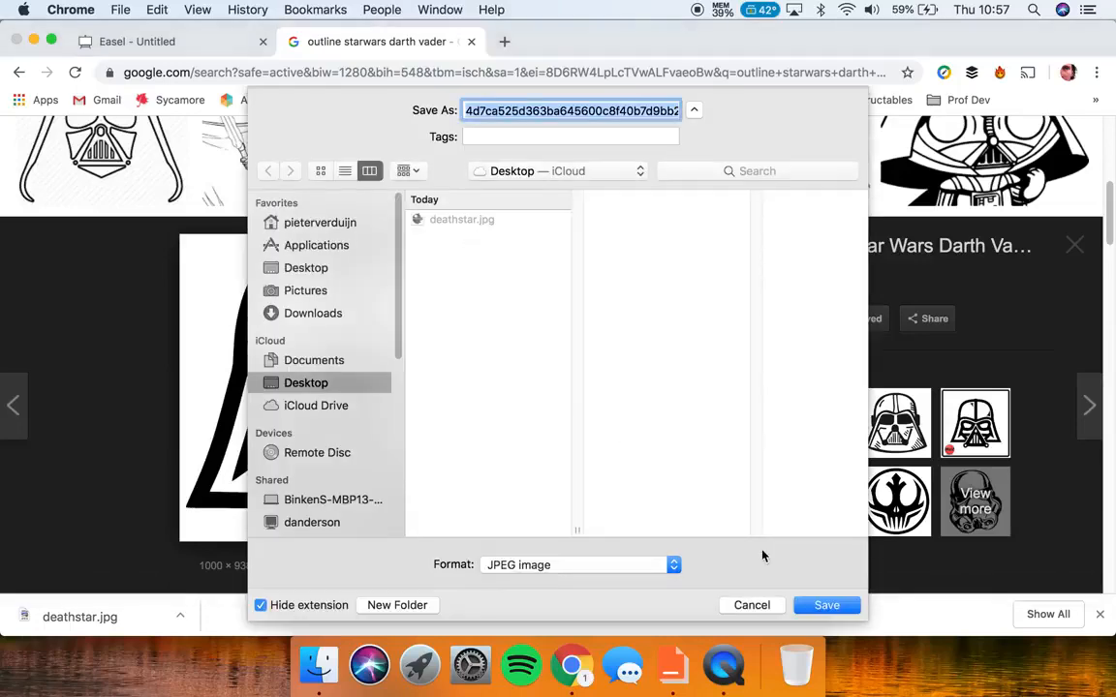
click(823, 606)
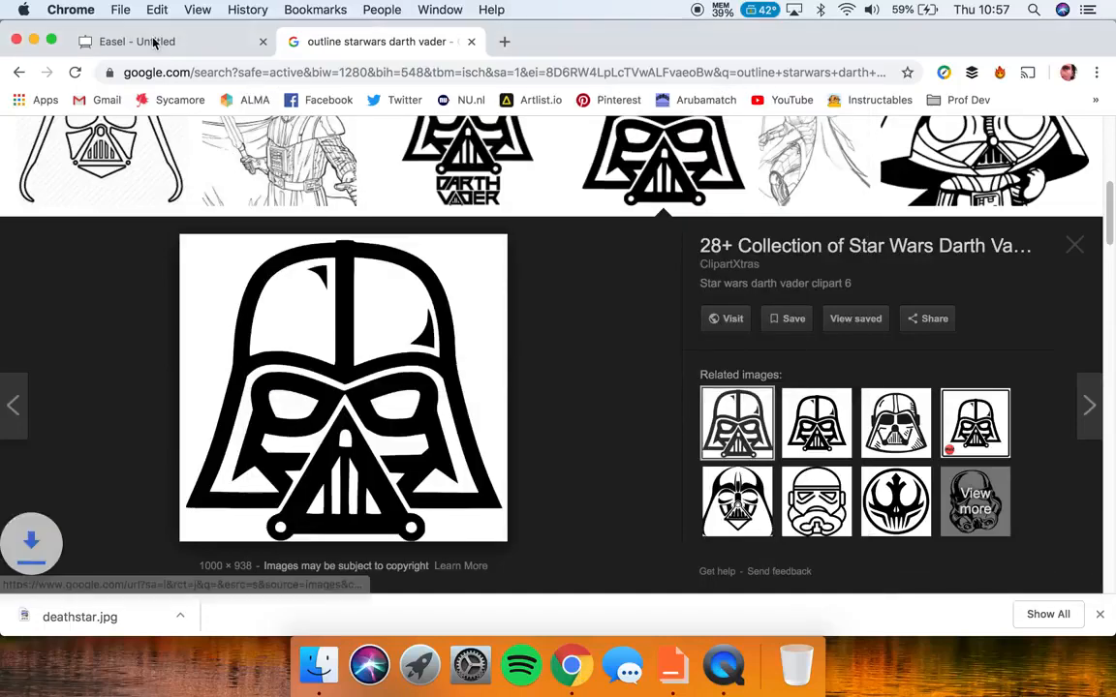
- Return to Easel and import the saved Darth Vader JPEG through Image Trace with threshold 30 and smoothing 0.5
click(147, 43)
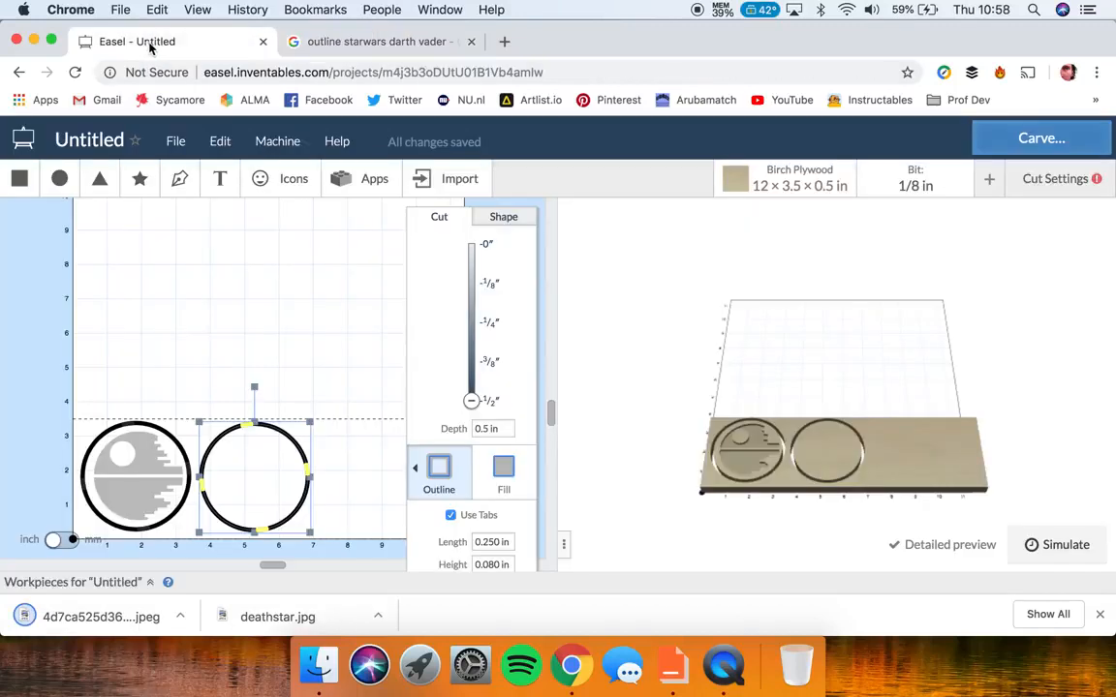
click(440, 180)
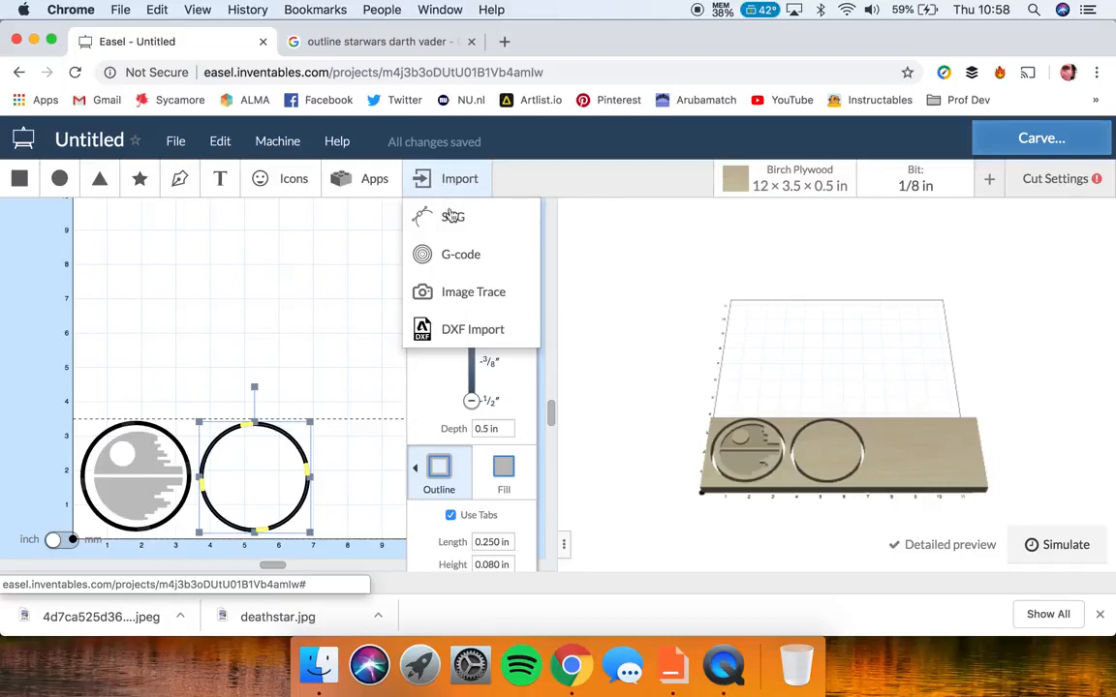
click(467, 291)
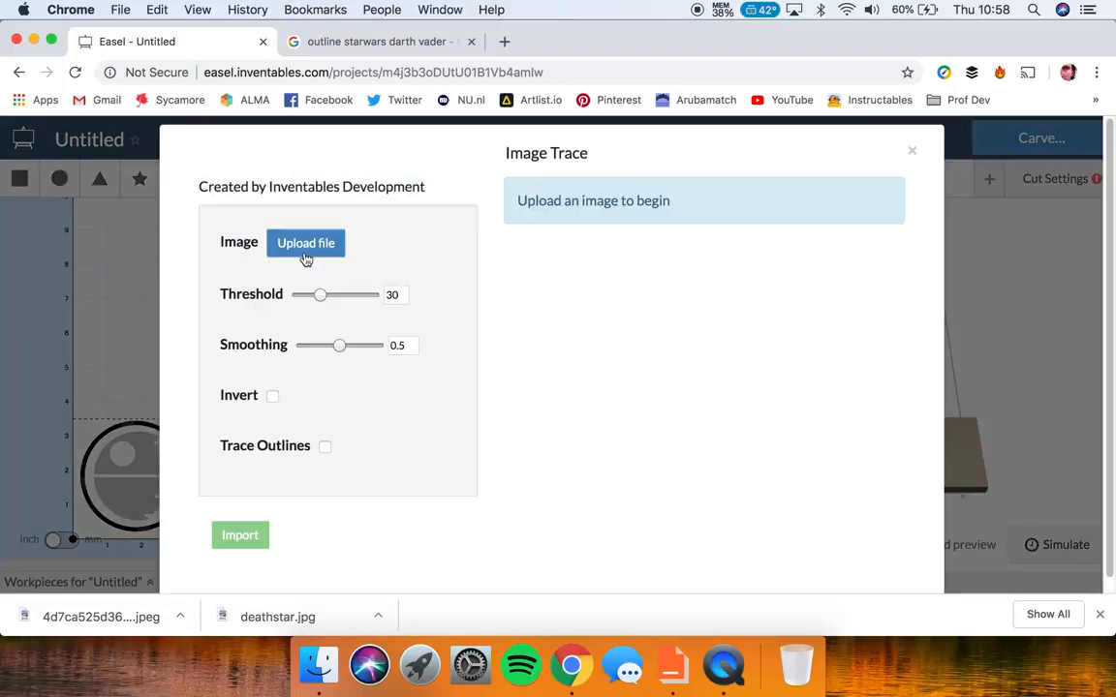
click(305, 254)
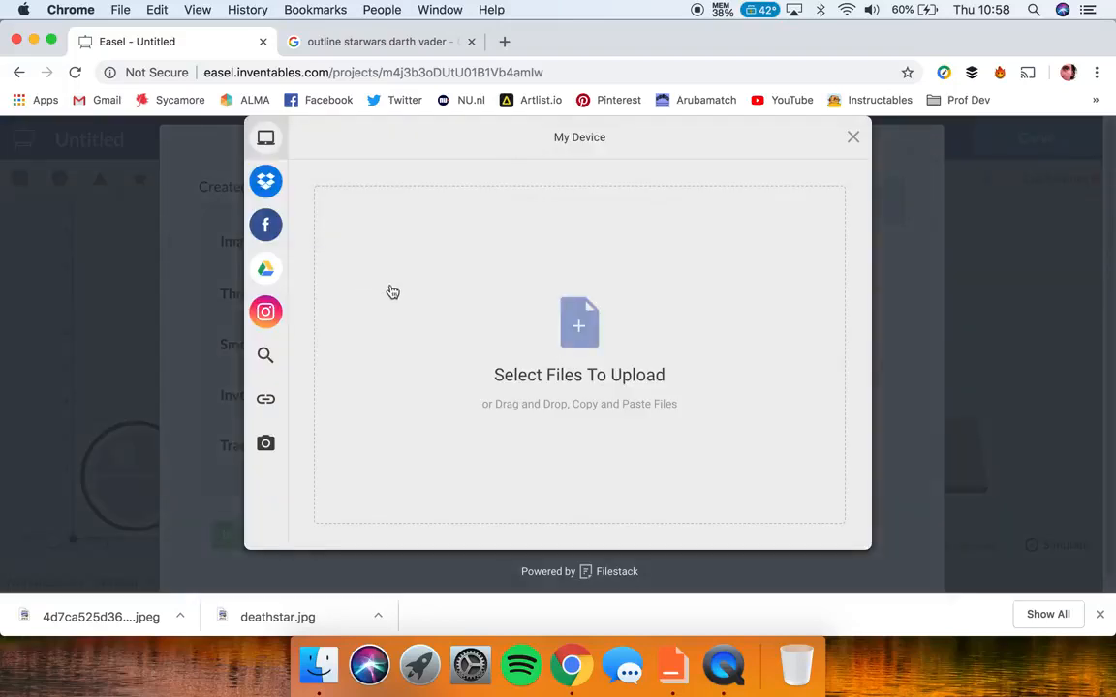
click(578, 340)
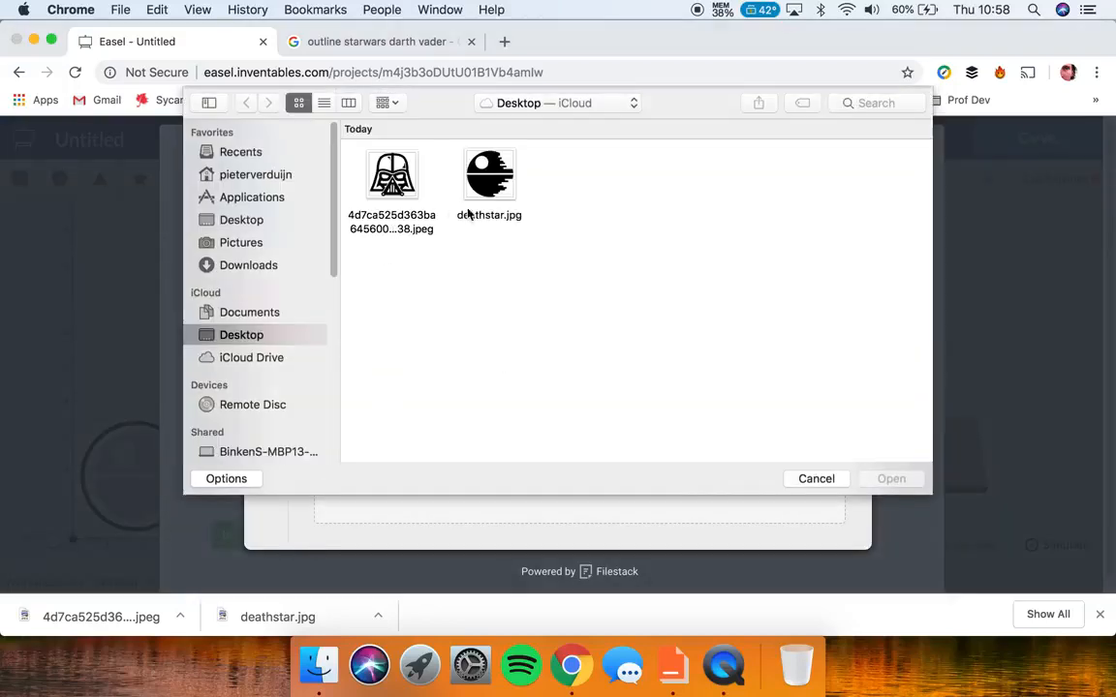
click(388, 175)
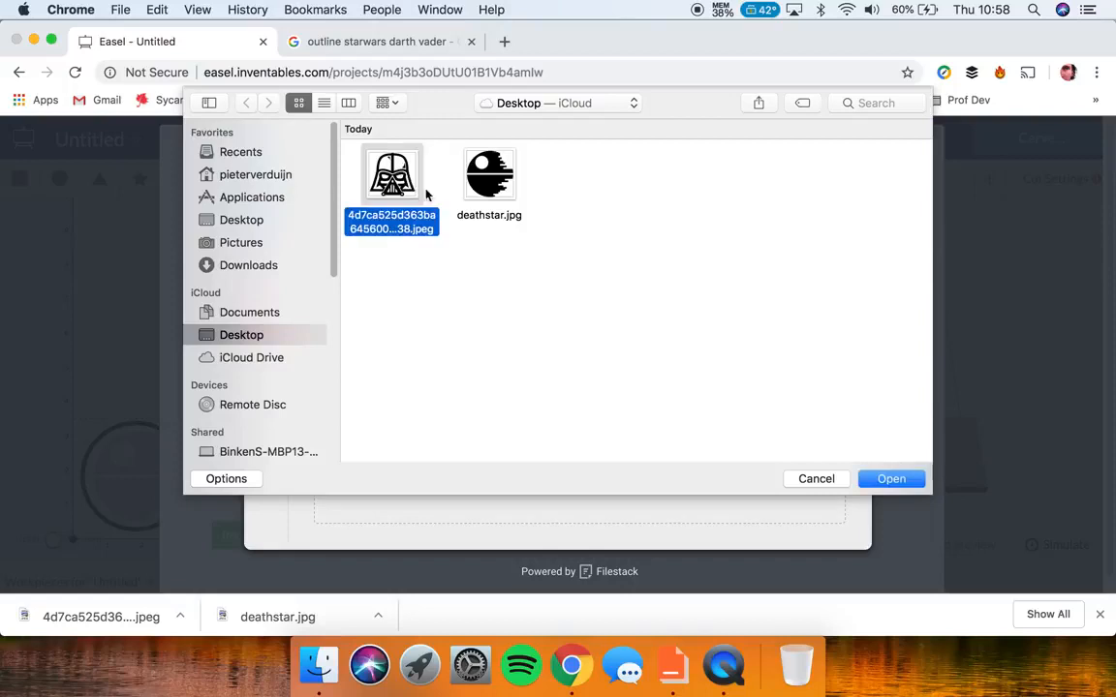
click(891, 479)
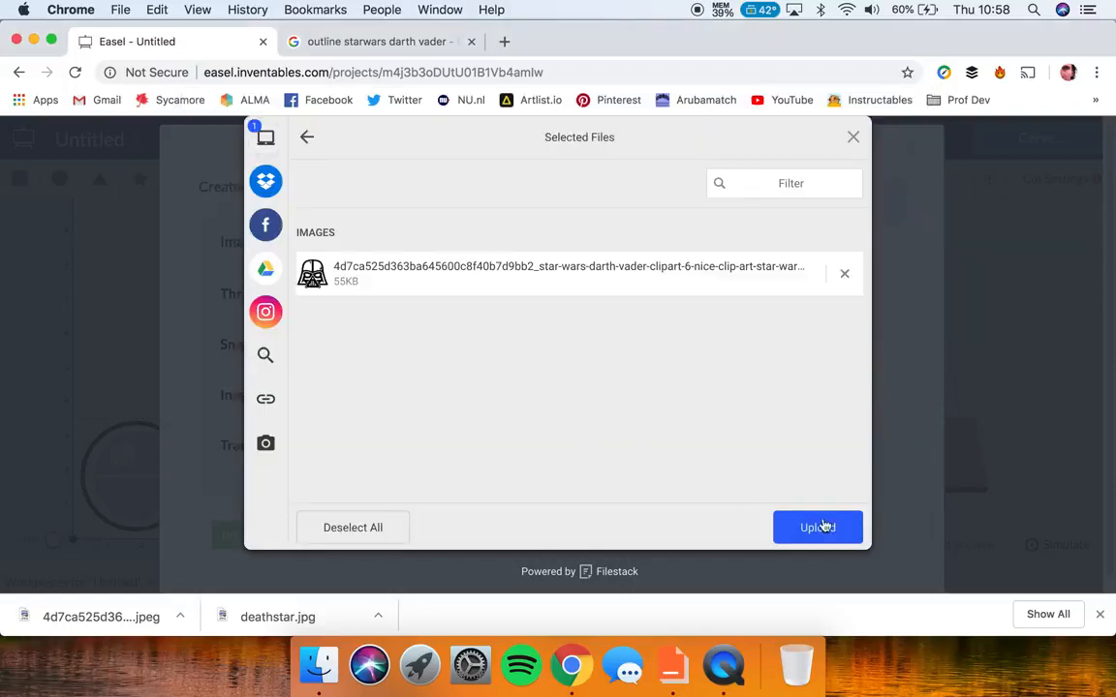
click(787, 528)
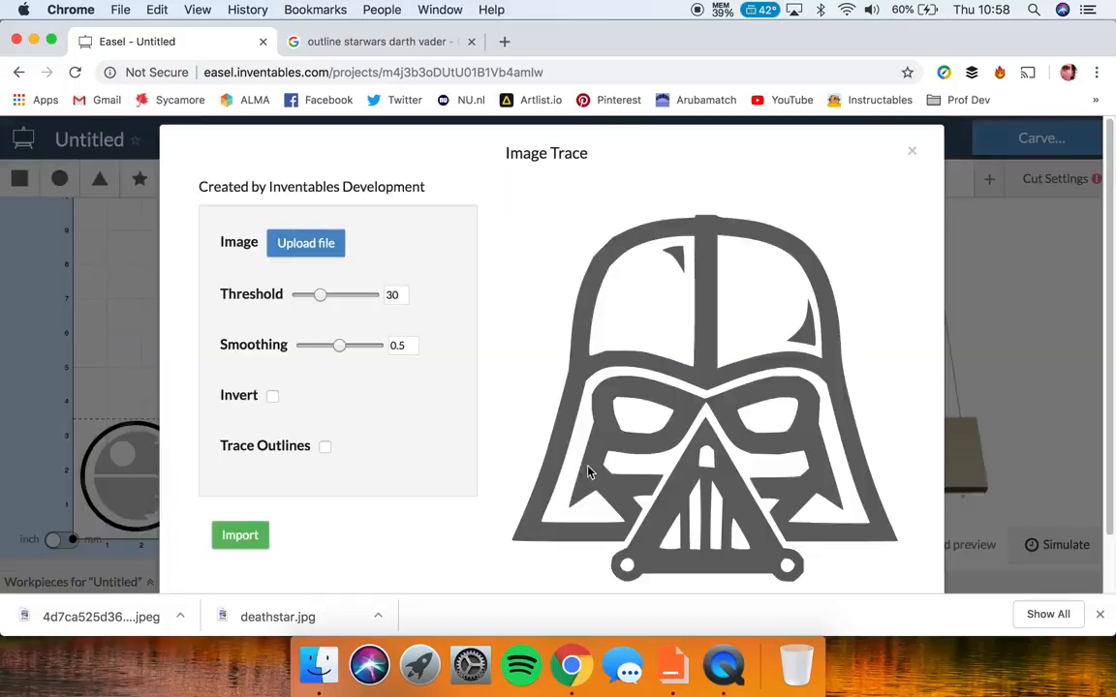
click(241, 534)
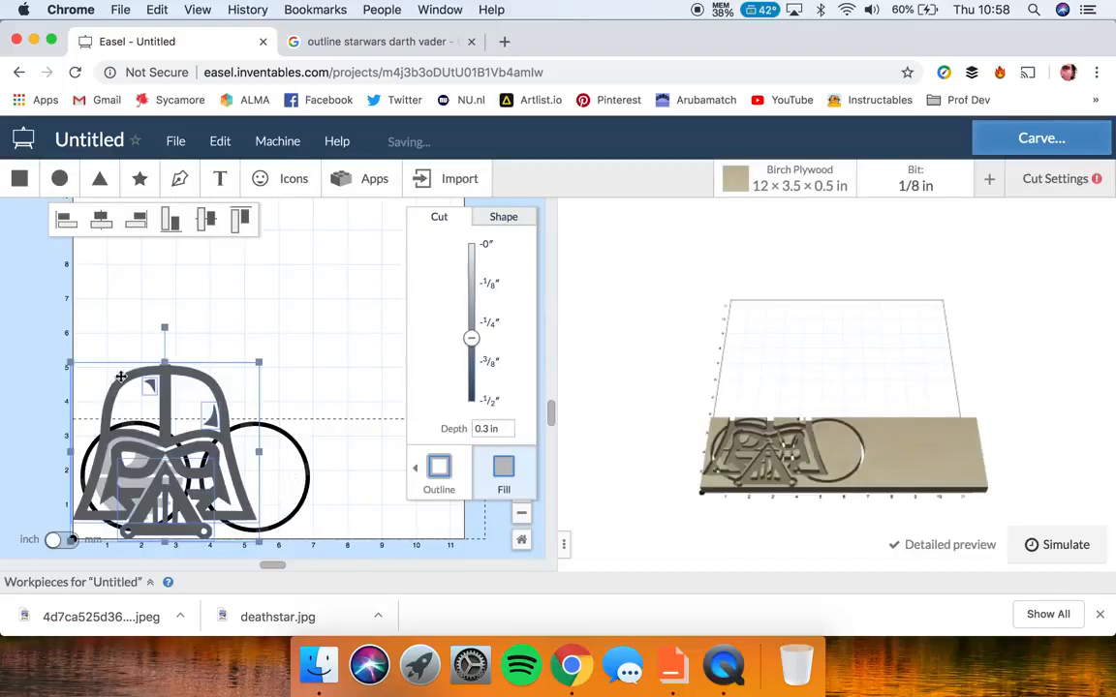
- Move the Darth Vader helmet off the Death Star, shrink it, and fit it inside the second circle
drag(98, 373, 198, 279)
drag(238, 316, 255, 336)
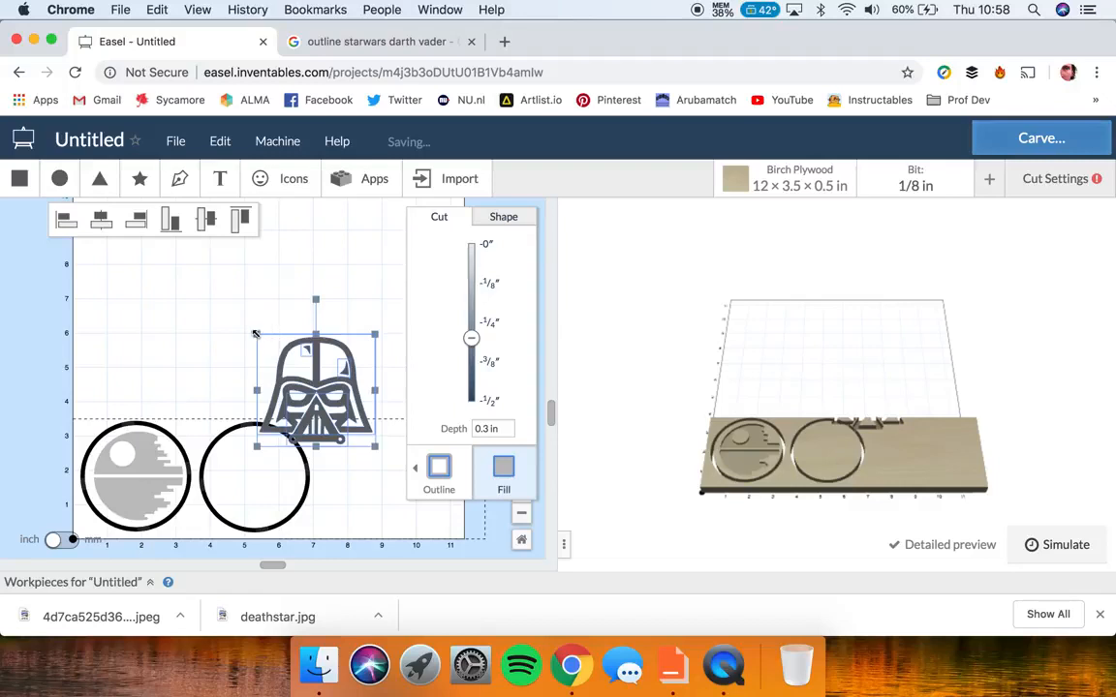
drag(265, 343, 219, 445)
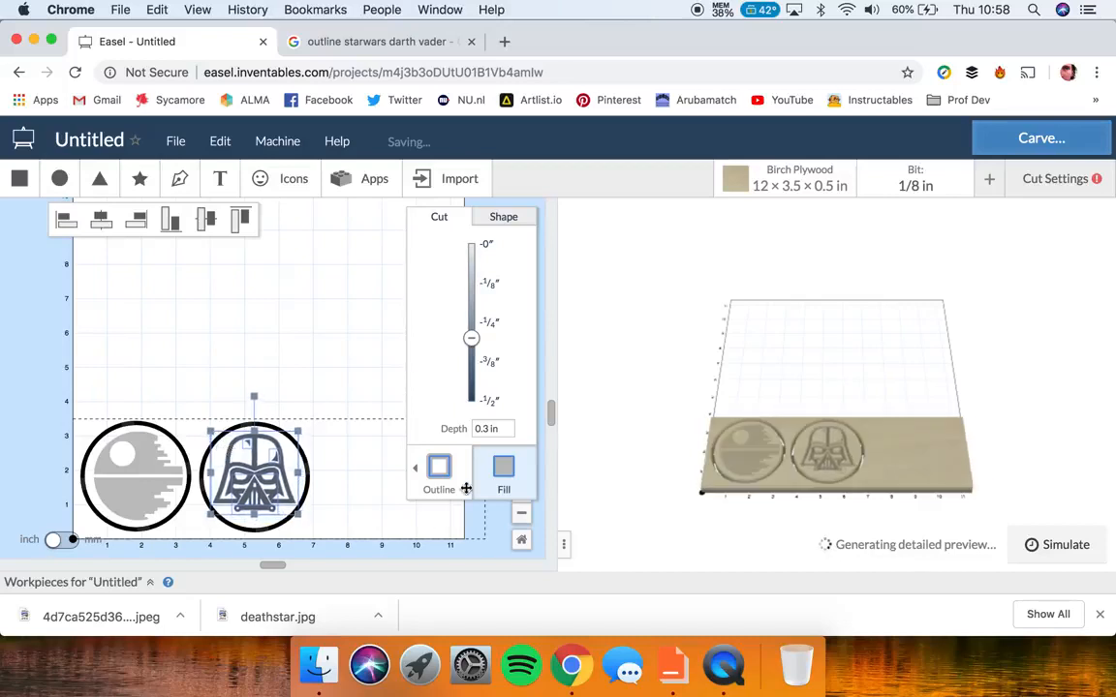